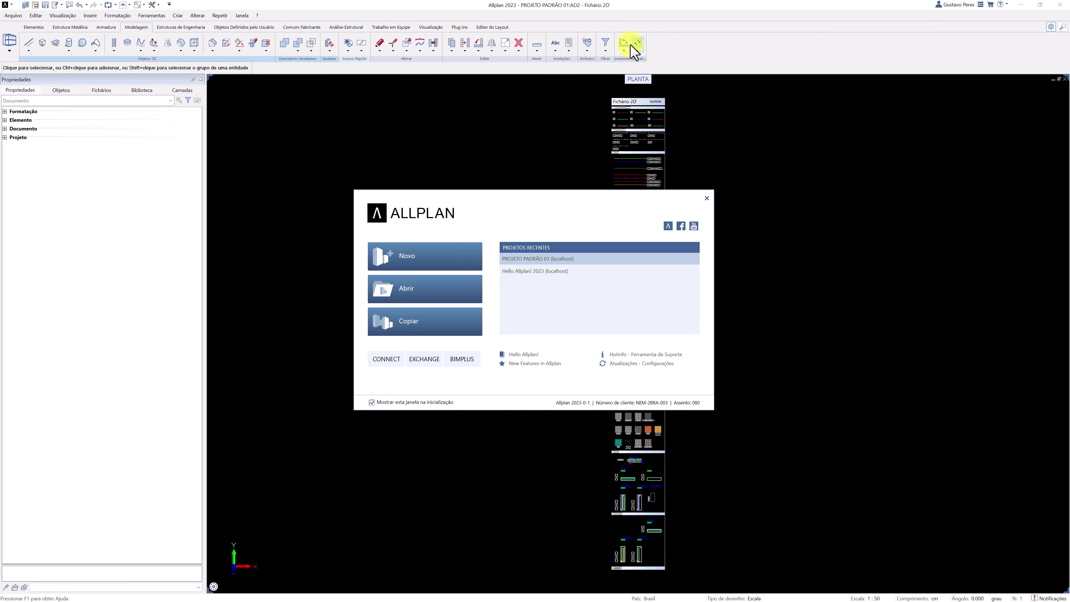
Close the start dialog, leaving project PROJETO PADRÃO 01's 2D drawing in plan view.
mouse_move(598, 258)
left_click(603, 259)
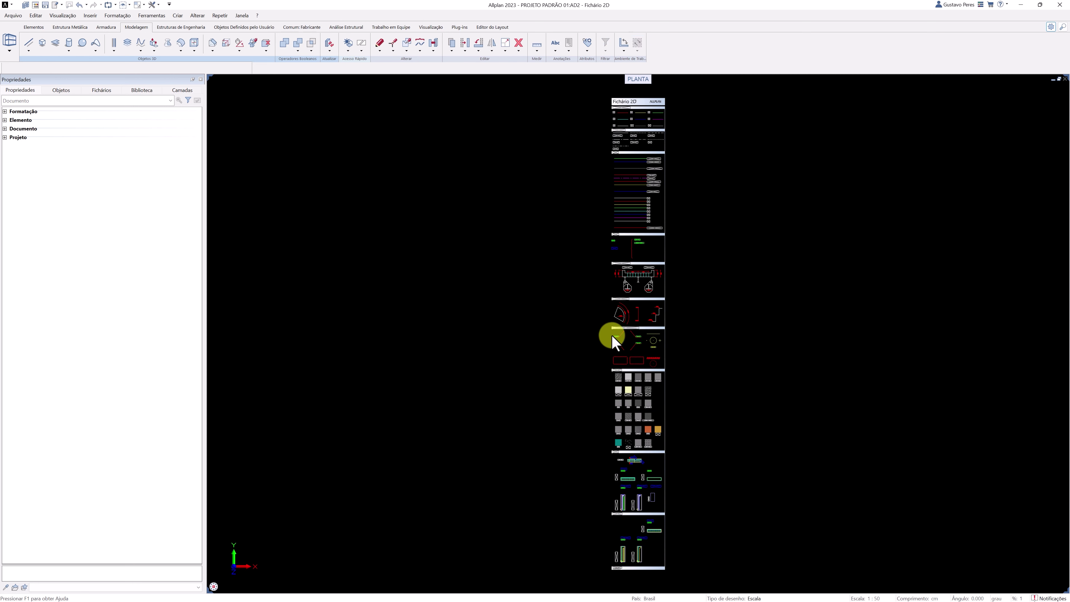
Zoom and pan onto the FORMA block with the MODELO 3D, views and A-A sections.
left_click(668, 571)
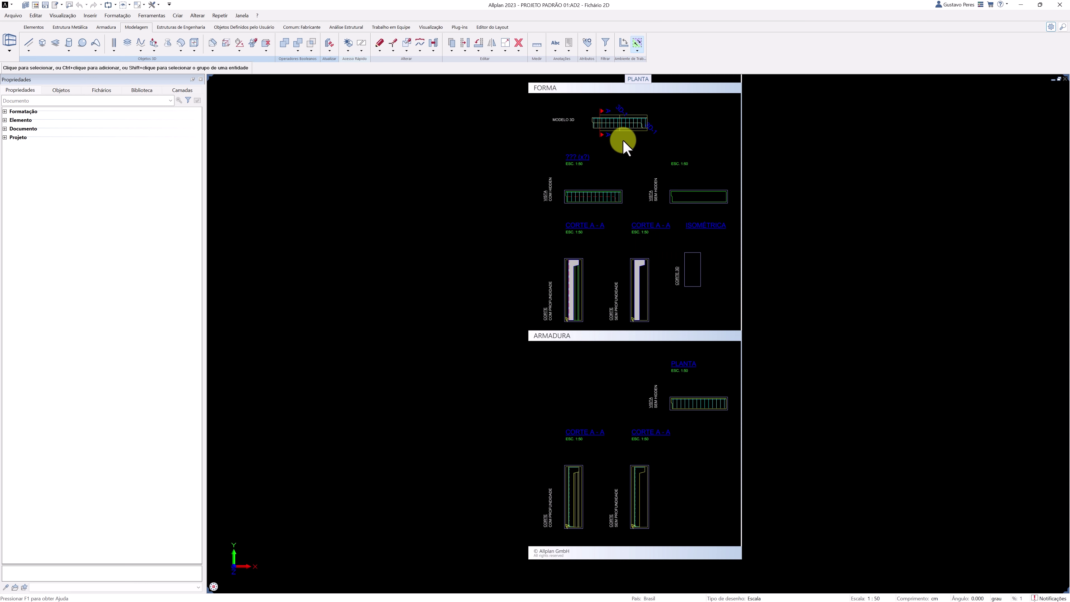
scroll(623, 138, "up", 3)
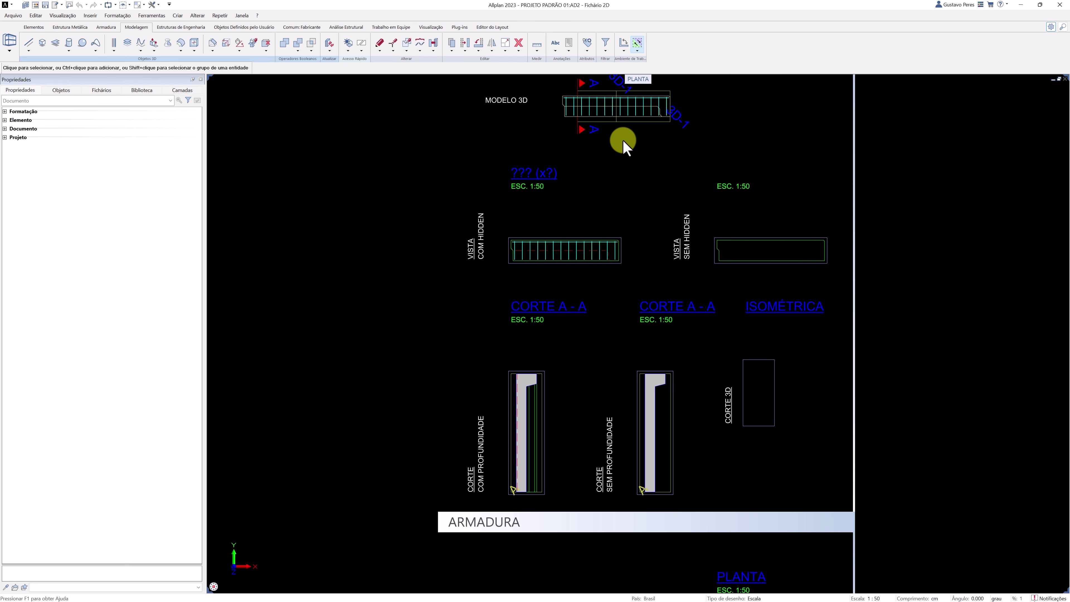
middle_click_drag(619, 134, 619, 181)
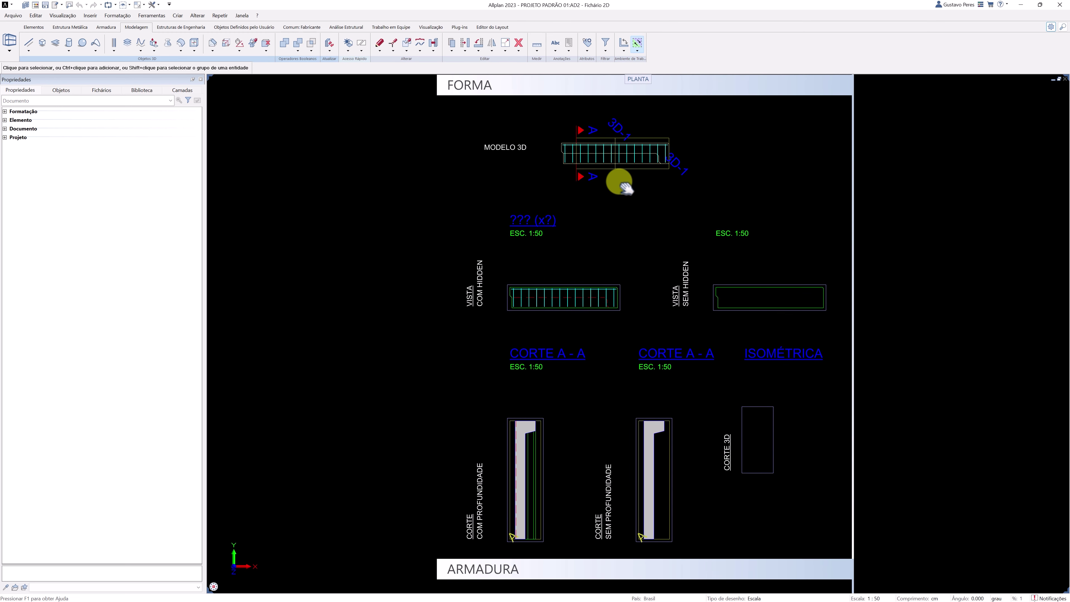
Turn off Caixa de corte on the 3D model's section path and apply it.
left_click(602, 168)
left_click(602, 168)
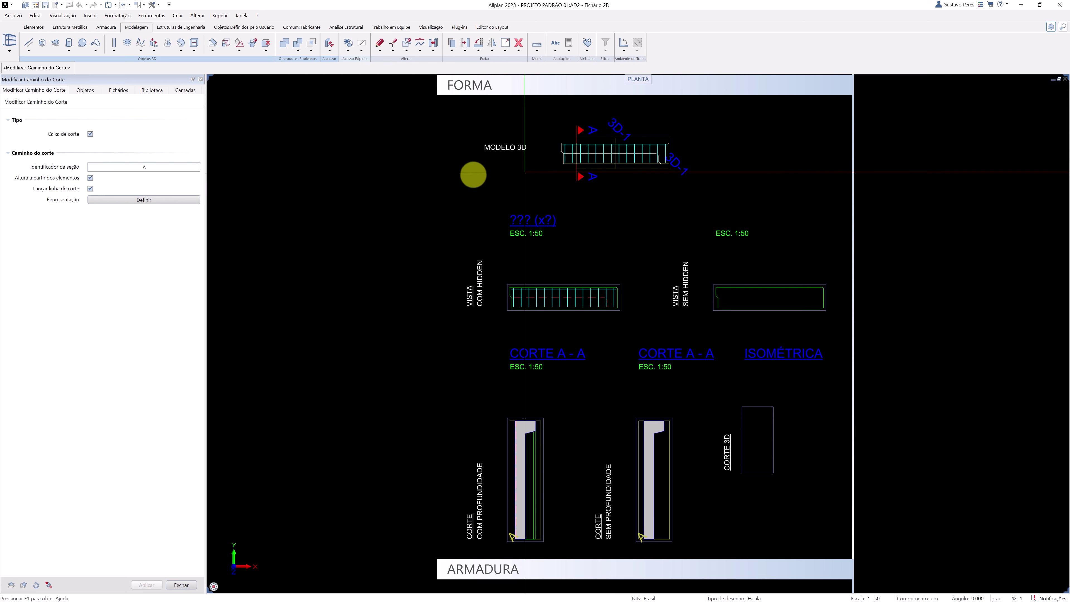
left_click(90, 134)
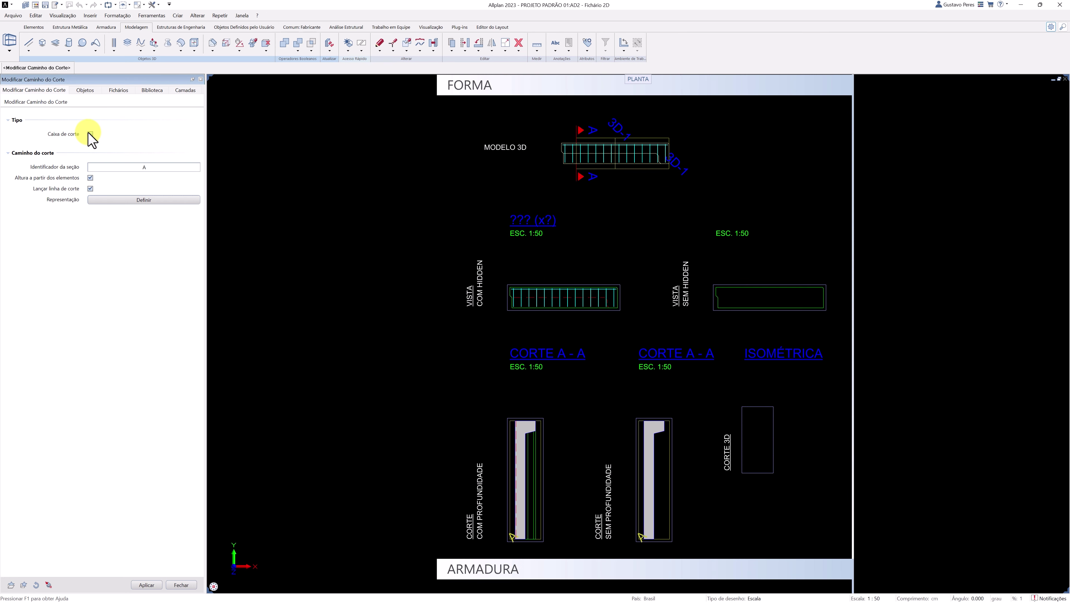
left_click(145, 584)
left_click(179, 585)
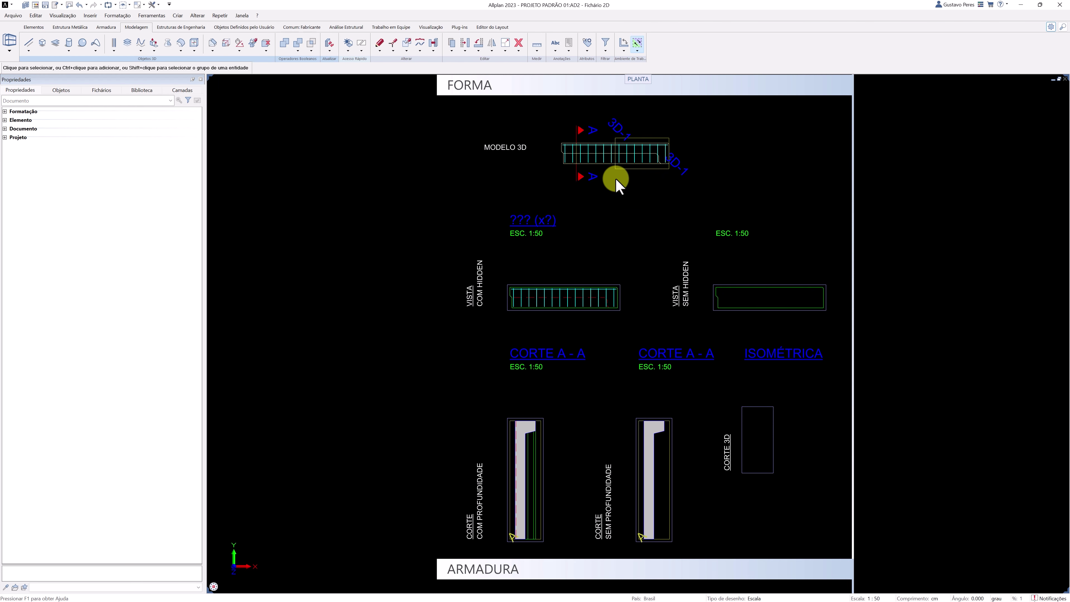
Rescale the 3D model's section marker element.
left_click(618, 168)
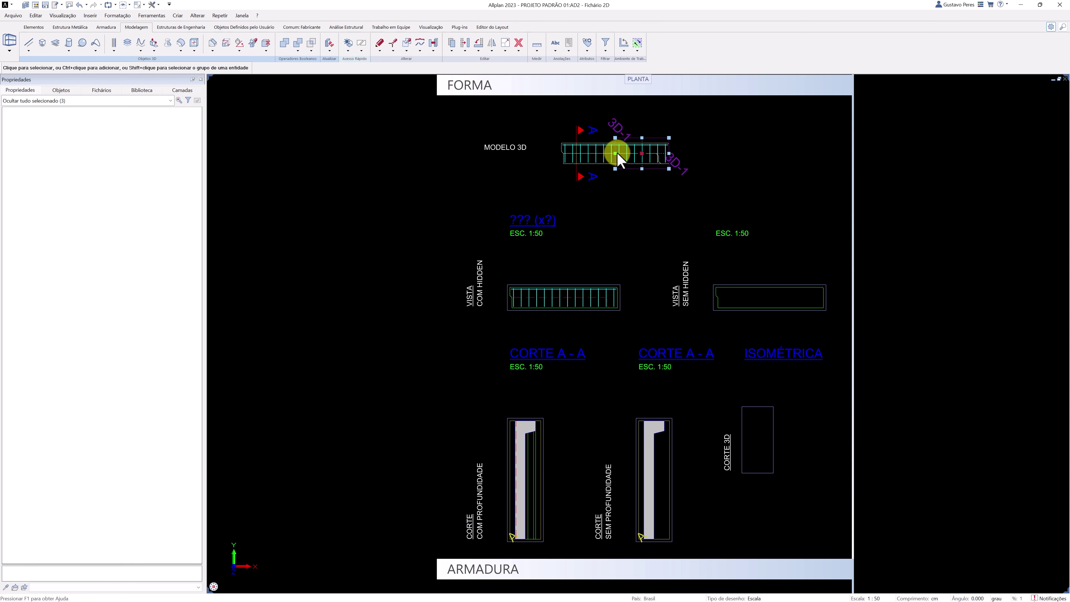
left_click(615, 154)
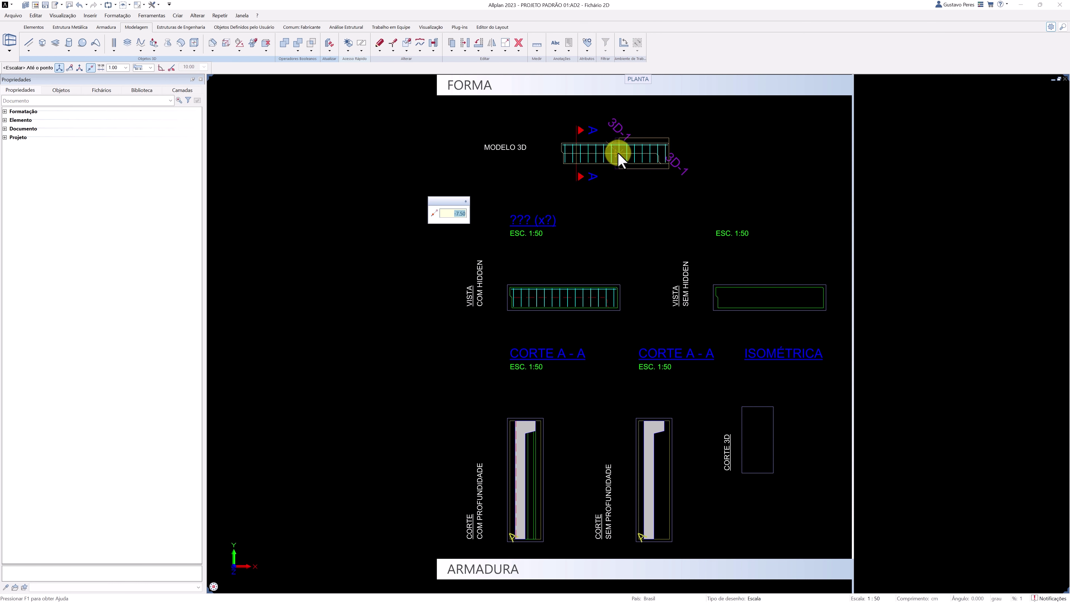
left_click(588, 153)
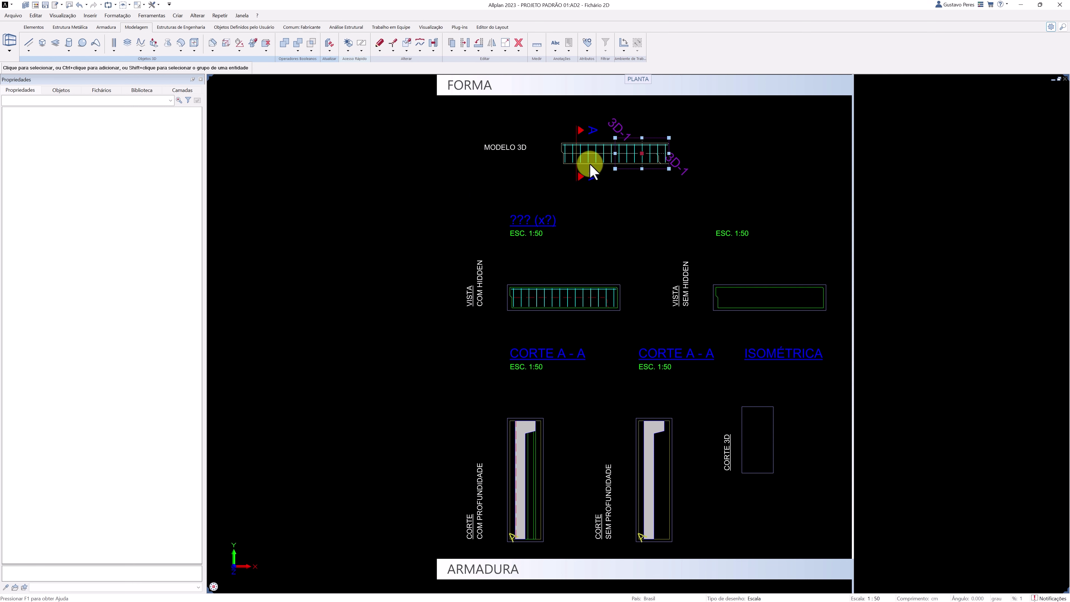
Re-enable Caixa de corte on the section path, relabelling the sections B - B.
double_click(575, 158)
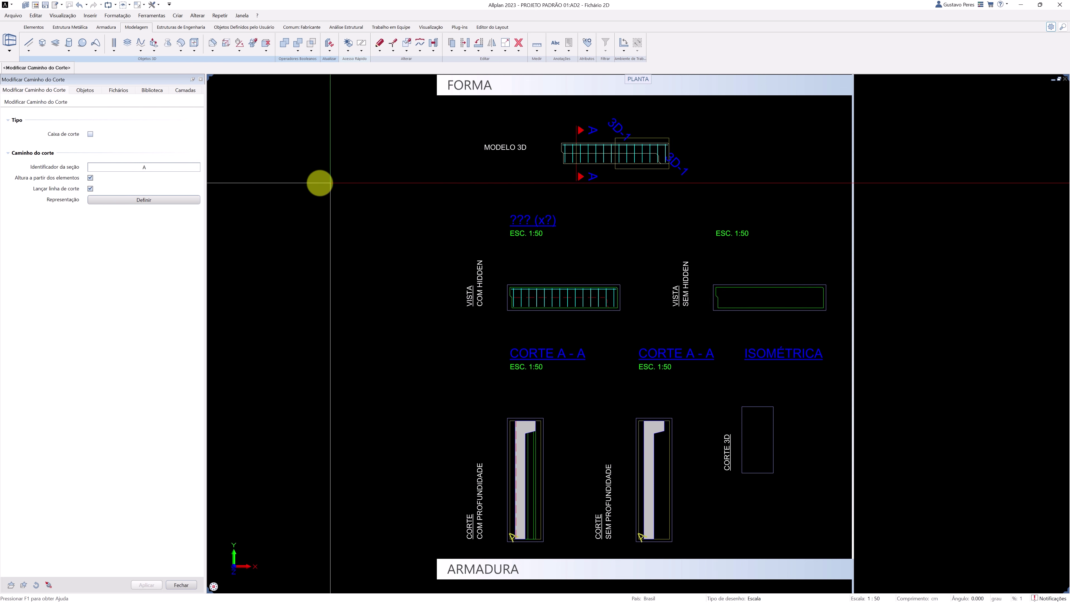
left_click(91, 134)
type("B")
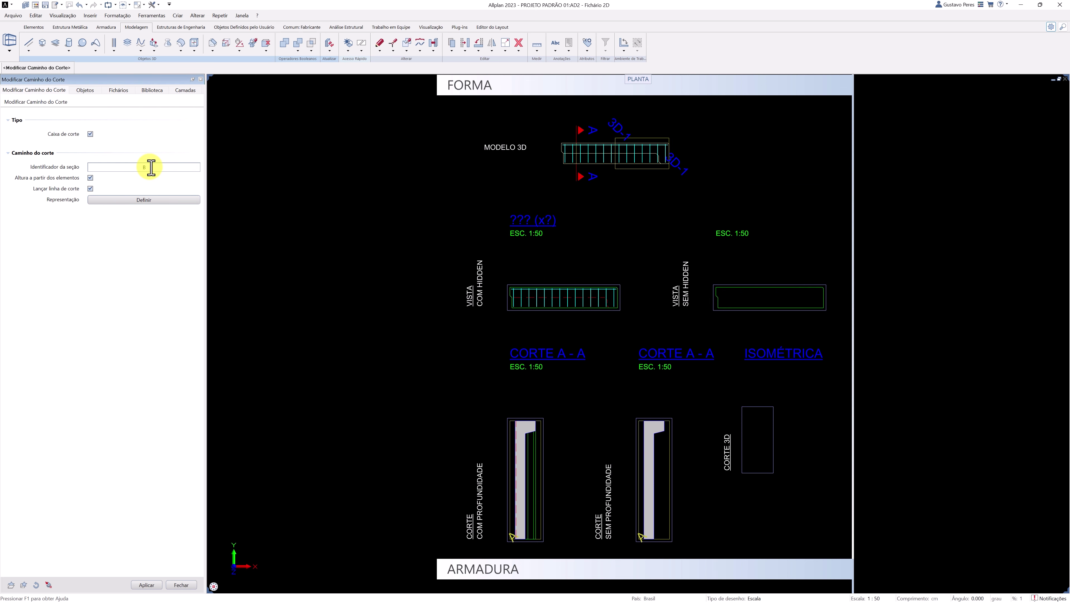
left_click(145, 584)
type("A")
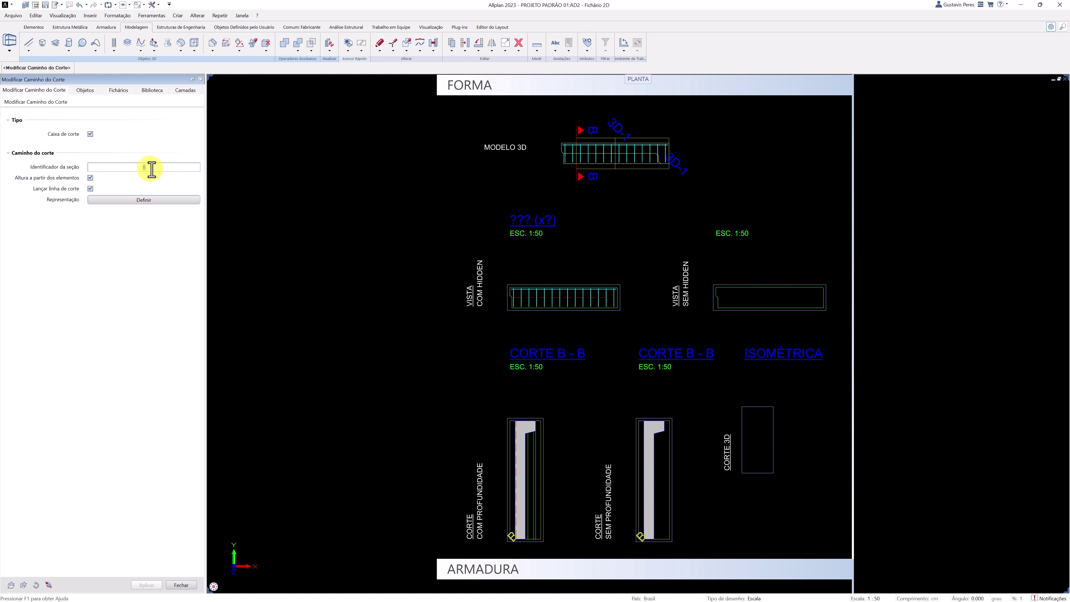
Try manual cut heights with bottom level 0.000, then revert to height from the elements.
left_click(90, 177)
left_click(90, 178)
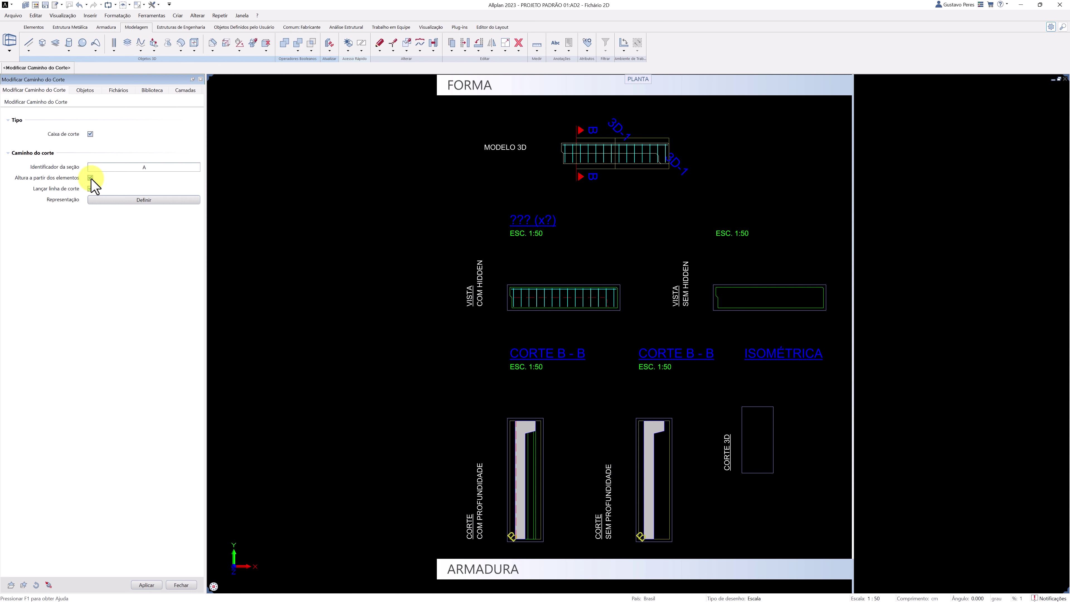
left_click(90, 177)
left_click(171, 189)
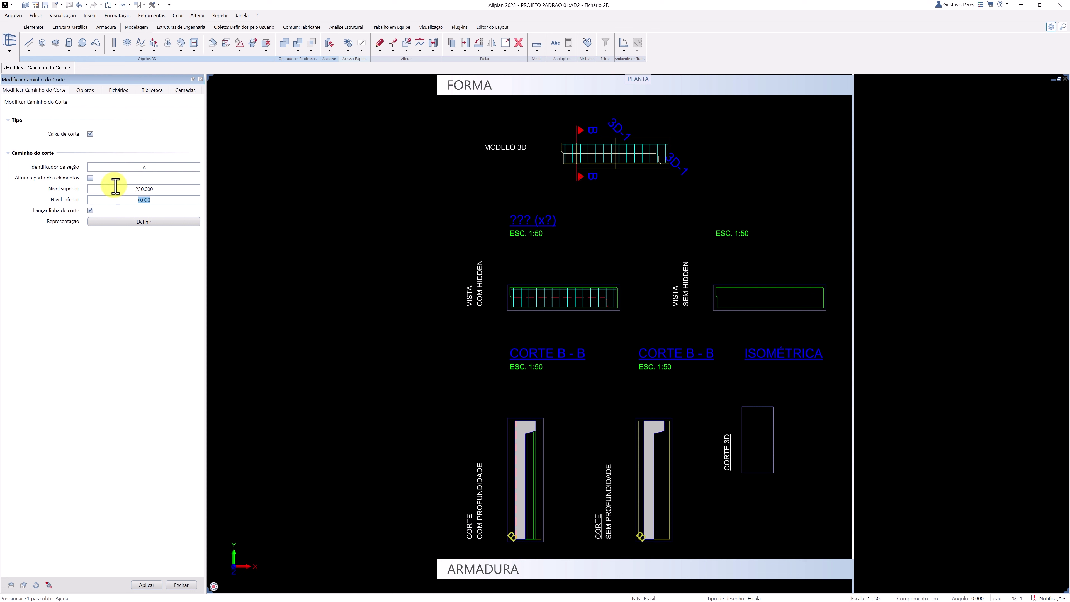
left_click(90, 178)
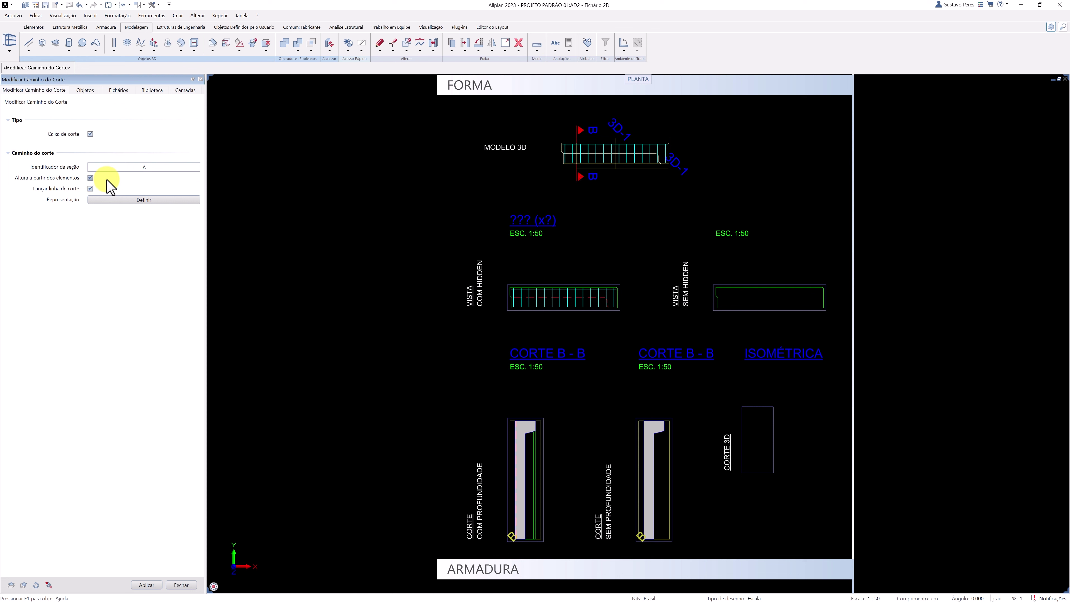
Turn the plan cut line off and on again, then view its representation settings.
left_click(91, 188)
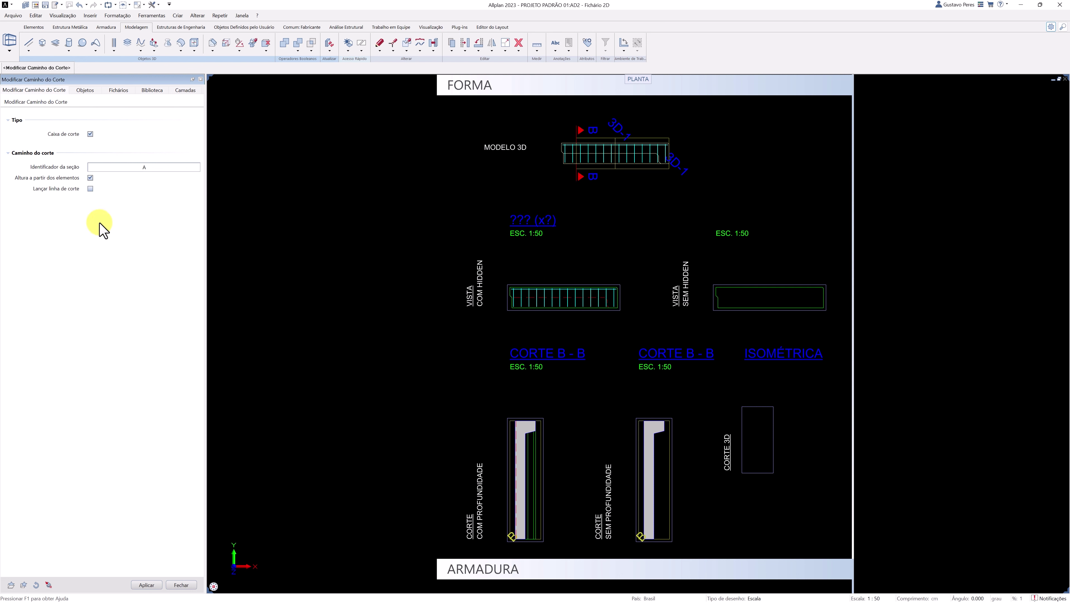
left_click(147, 585)
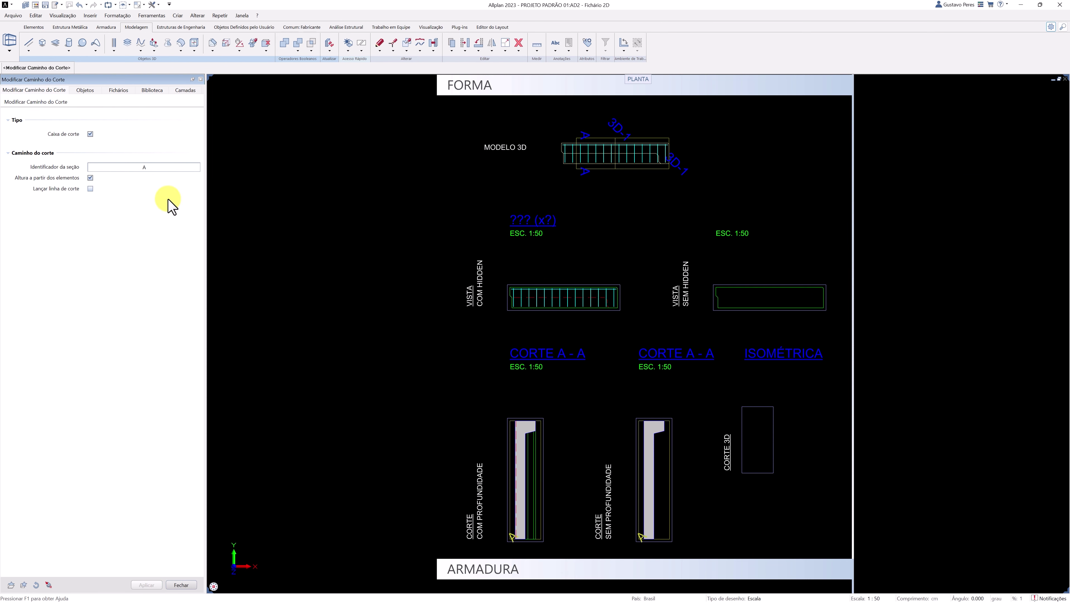
left_click(91, 189)
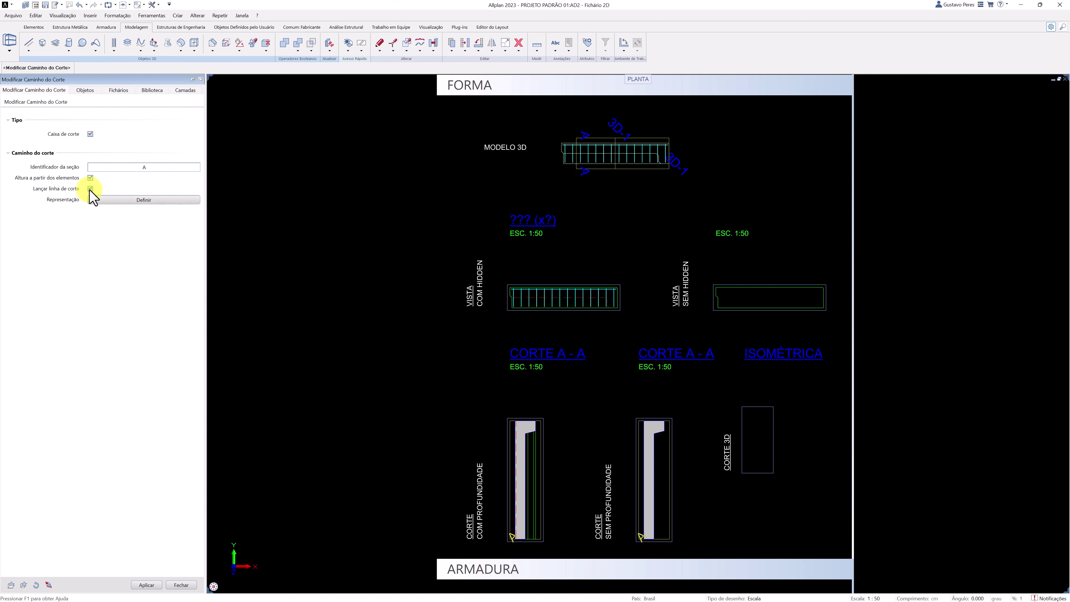
left_click(124, 199)
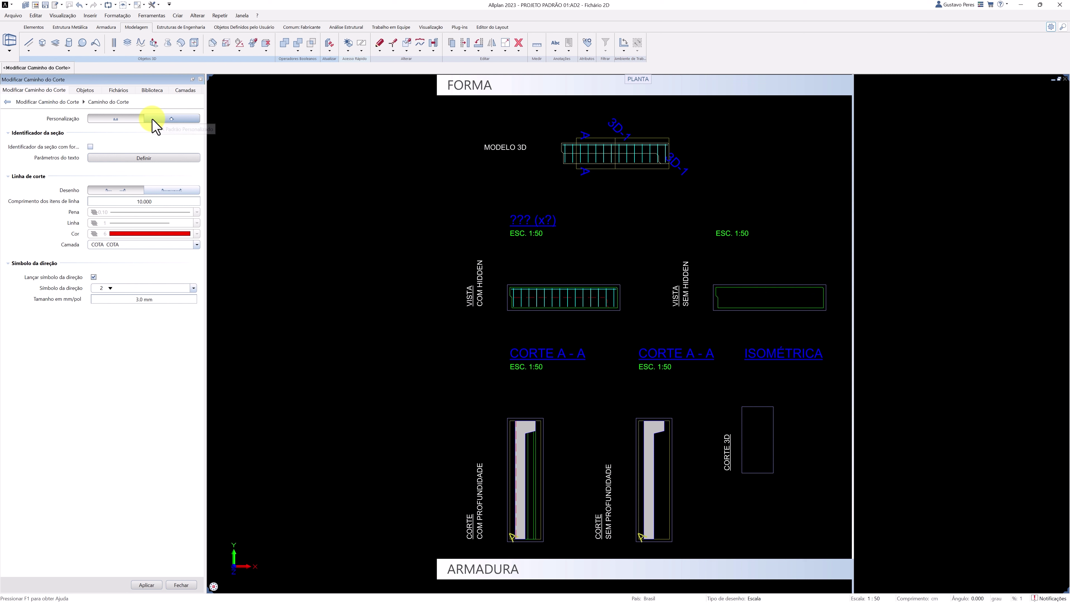
Test the formatted section identifier, restore the plain A symbols and check label text formatting.
left_click(90, 146)
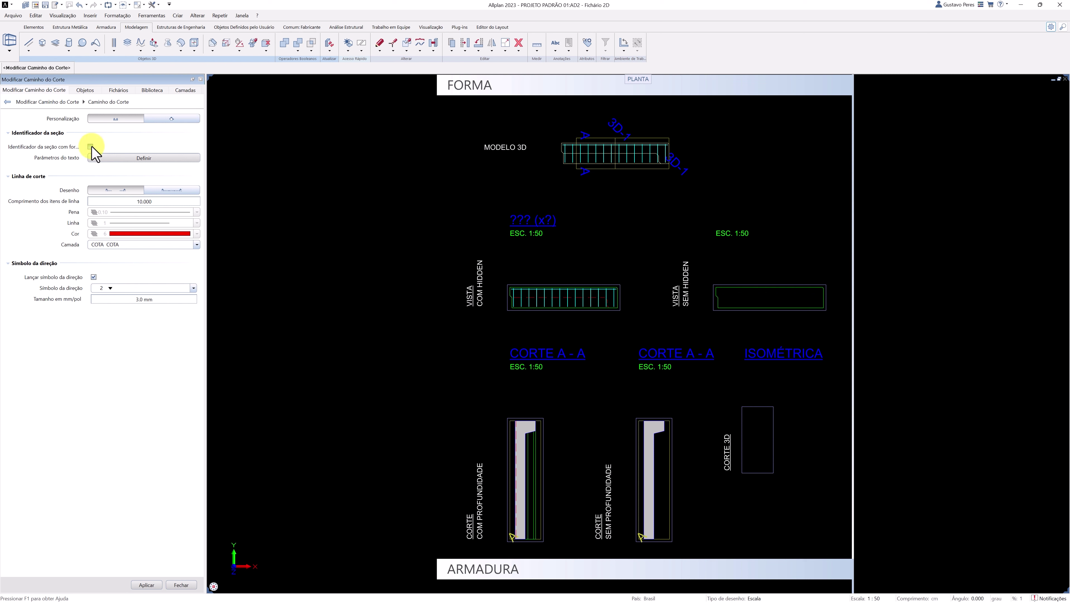
left_click(147, 584)
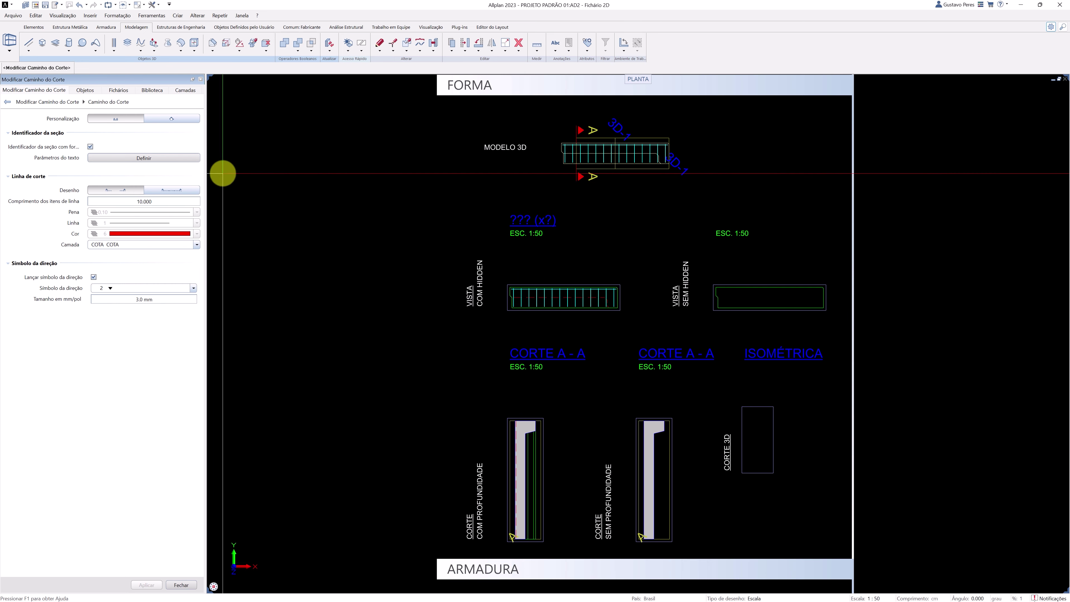
left_click(91, 146)
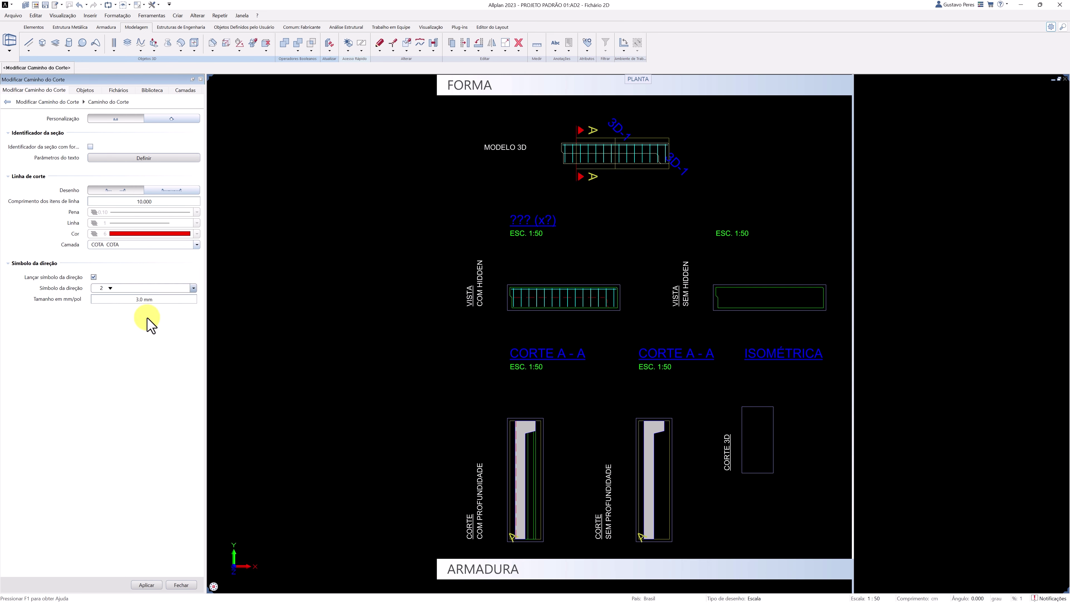
left_click(147, 585)
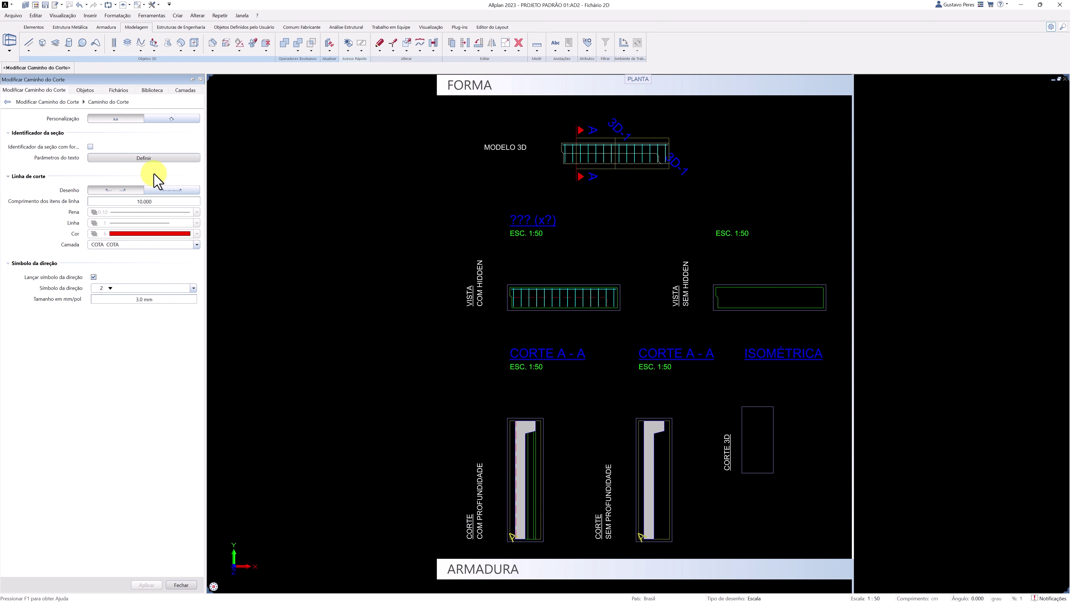
left_click(152, 159)
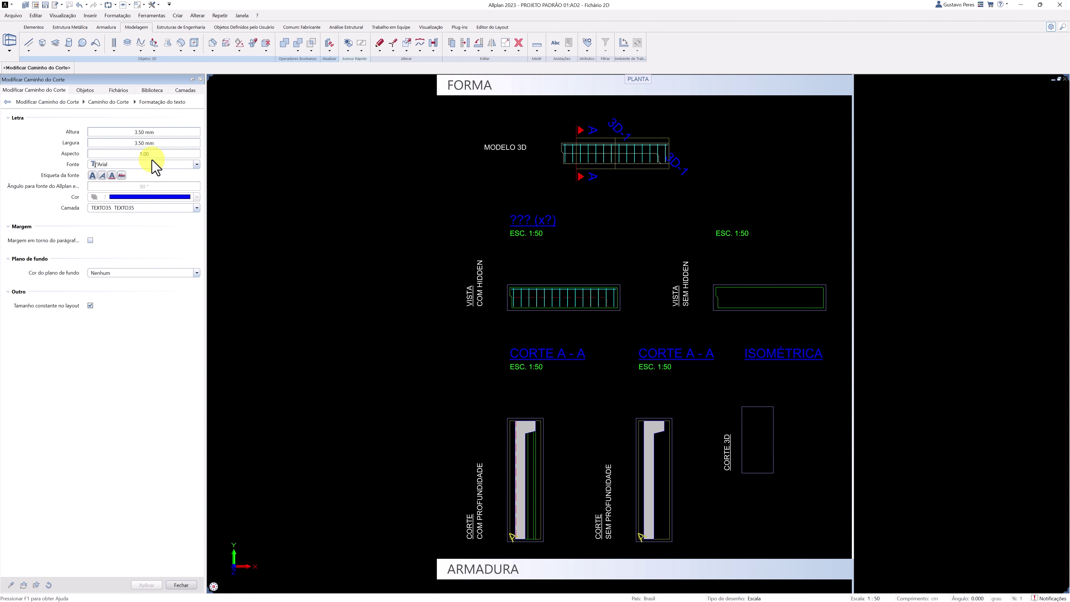
left_click(182, 585)
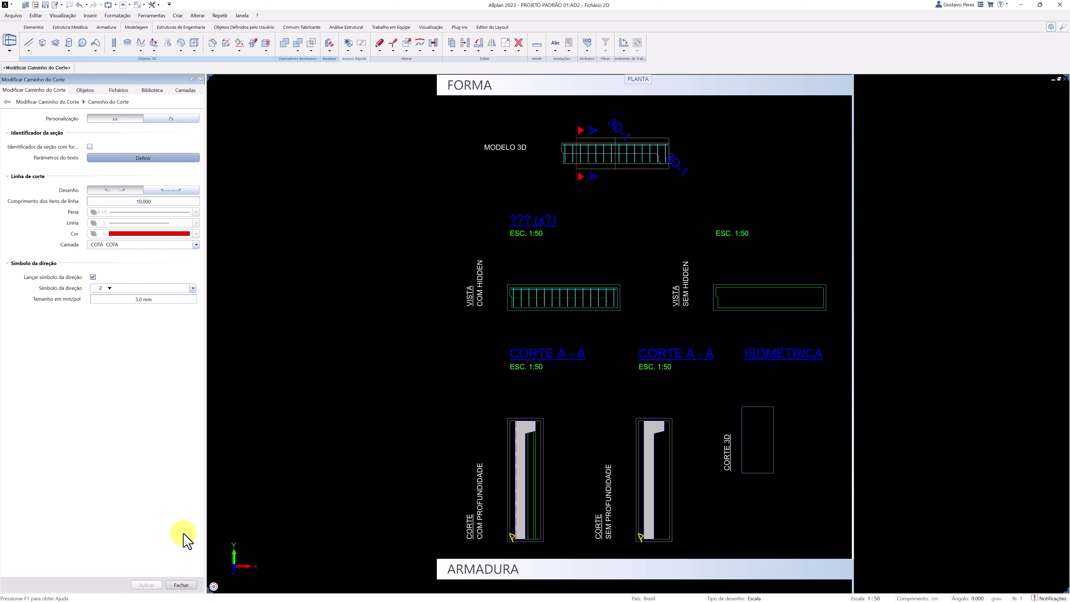
Switch the cut line to the segmented drawing style with line-item length 10.000.
left_click(139, 190)
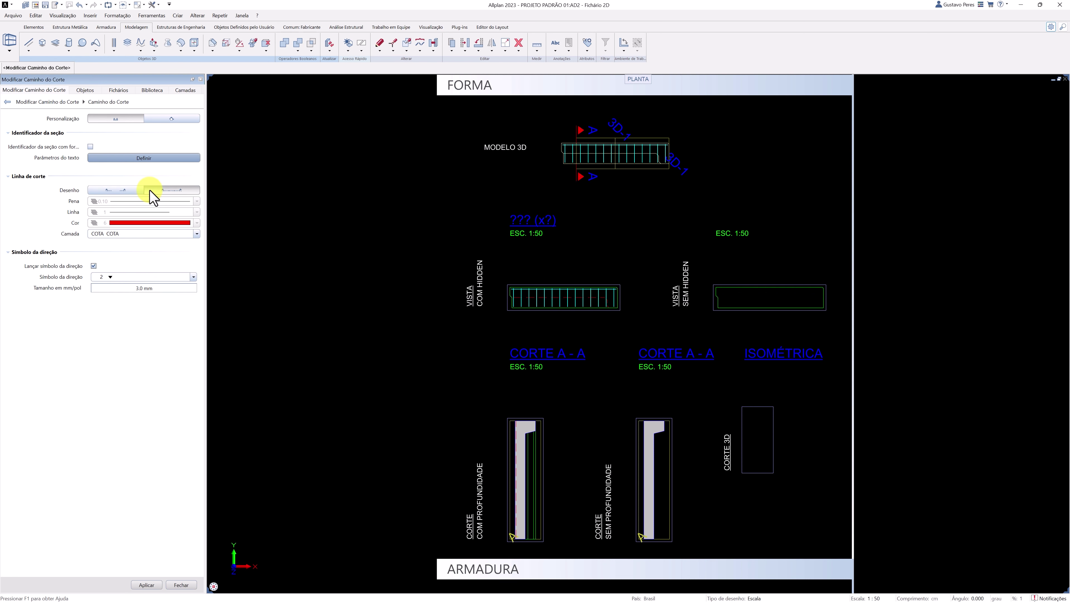
left_click(140, 190)
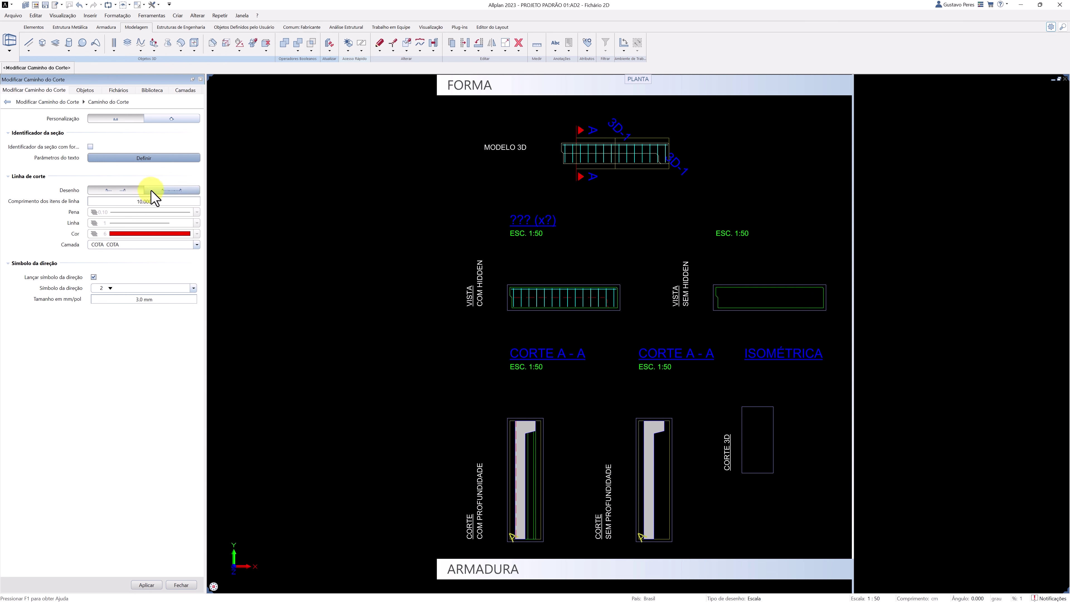
left_click(160, 202)
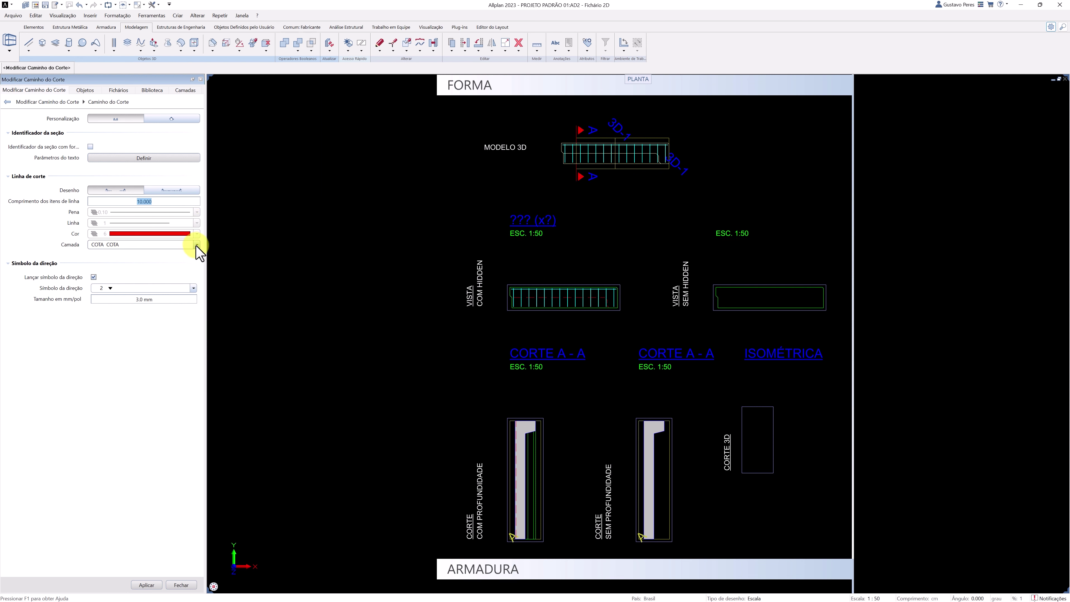
Keep direction symbol 2 at 3.0 mm and apply the cut-line settings to the section path.
left_click(162, 299)
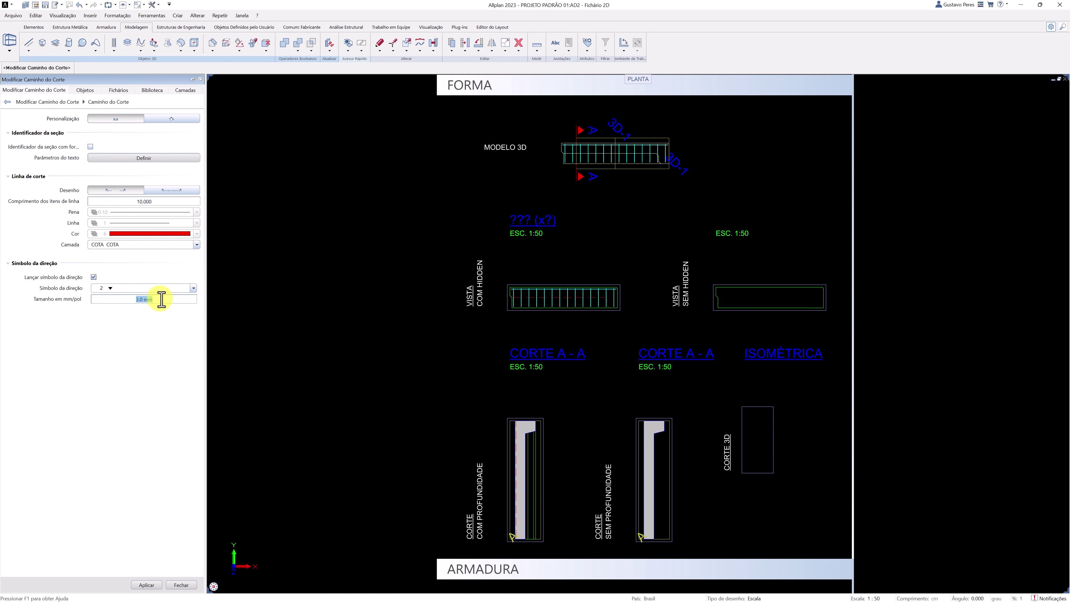
left_click(168, 120)
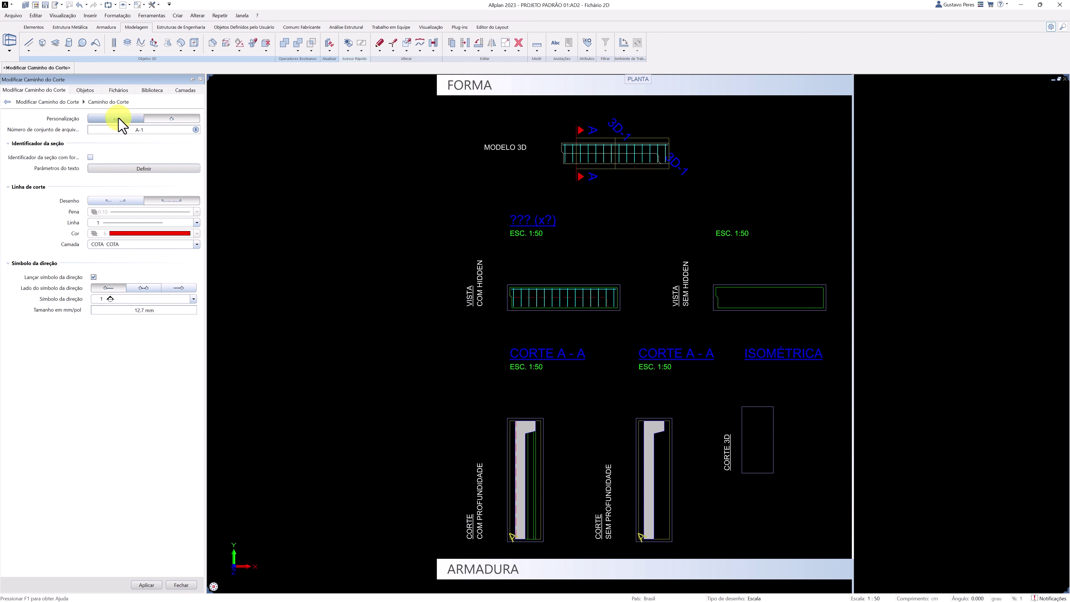
left_click(164, 118)
left_click(137, 288)
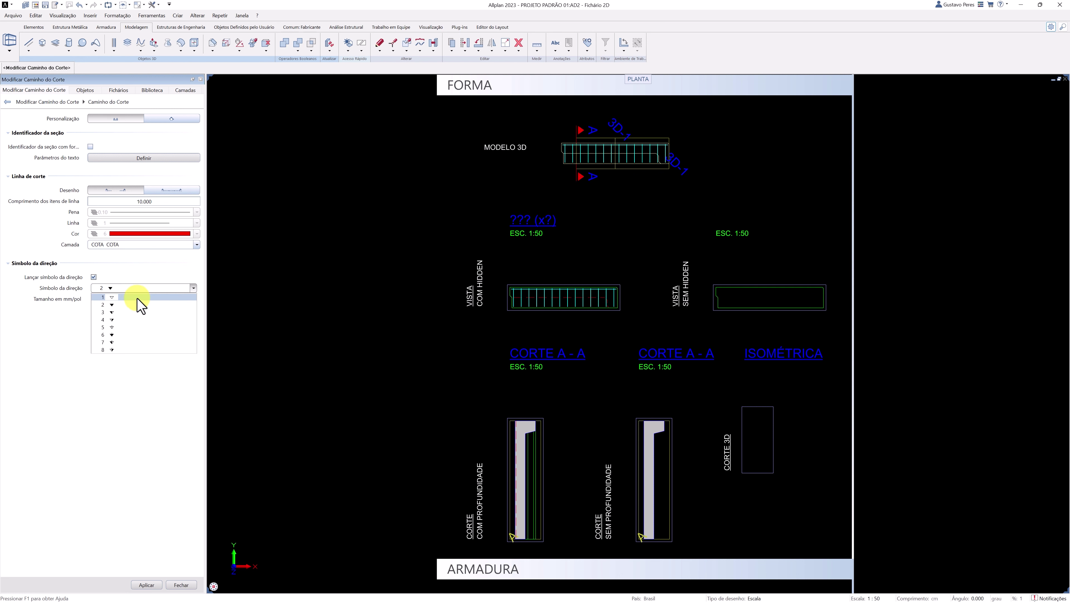
left_click(134, 312)
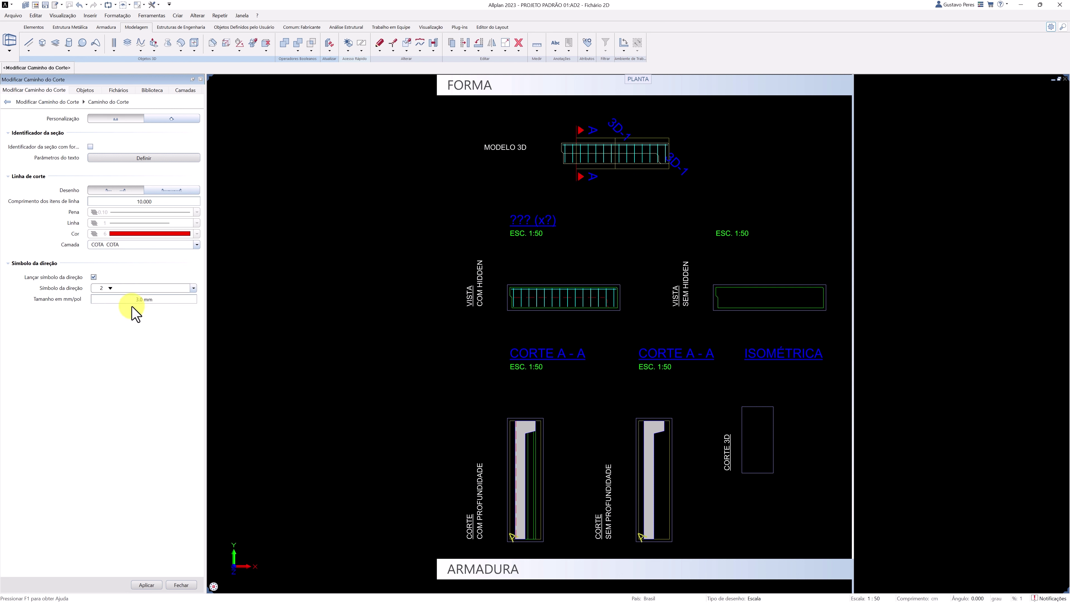
left_click(148, 584)
left_click(181, 584)
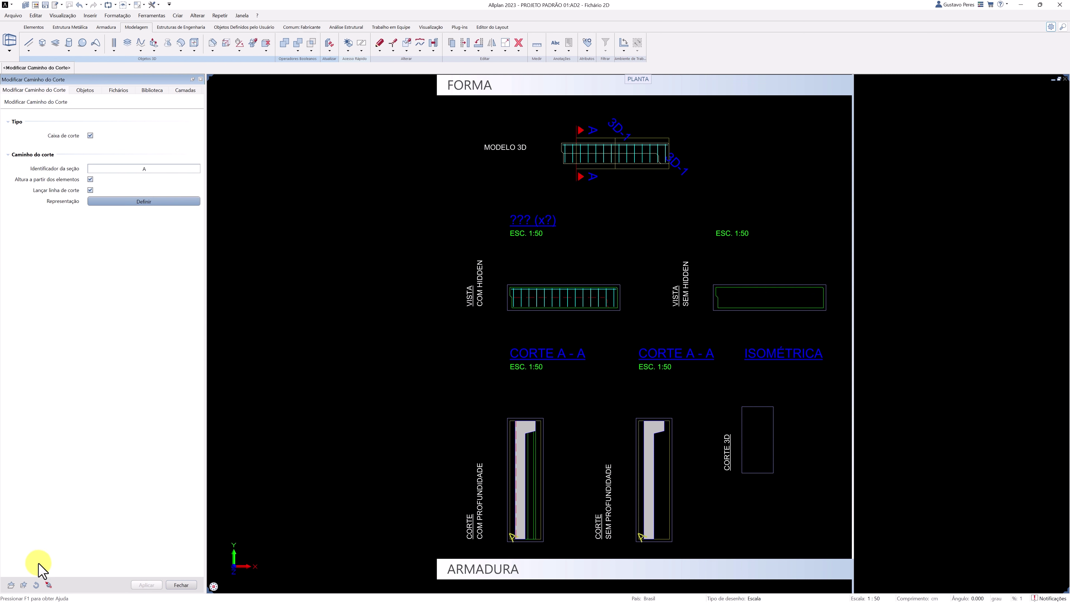
Overwrite the SÍMBOLO DE CORTE.scffnfx favorite with the current section-path settings.
left_click(24, 584)
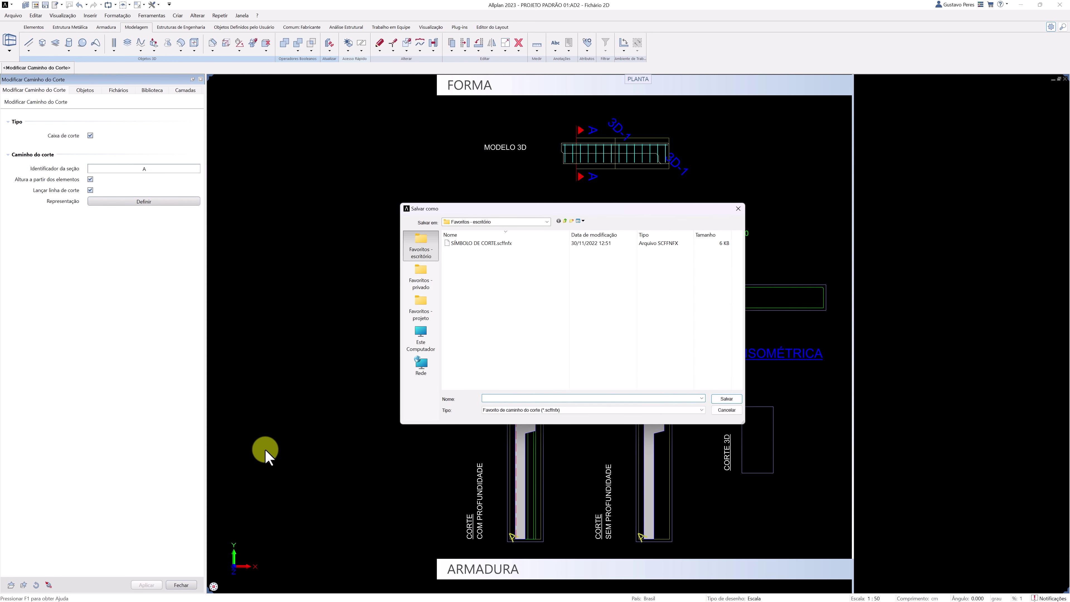
left_click(463, 244)
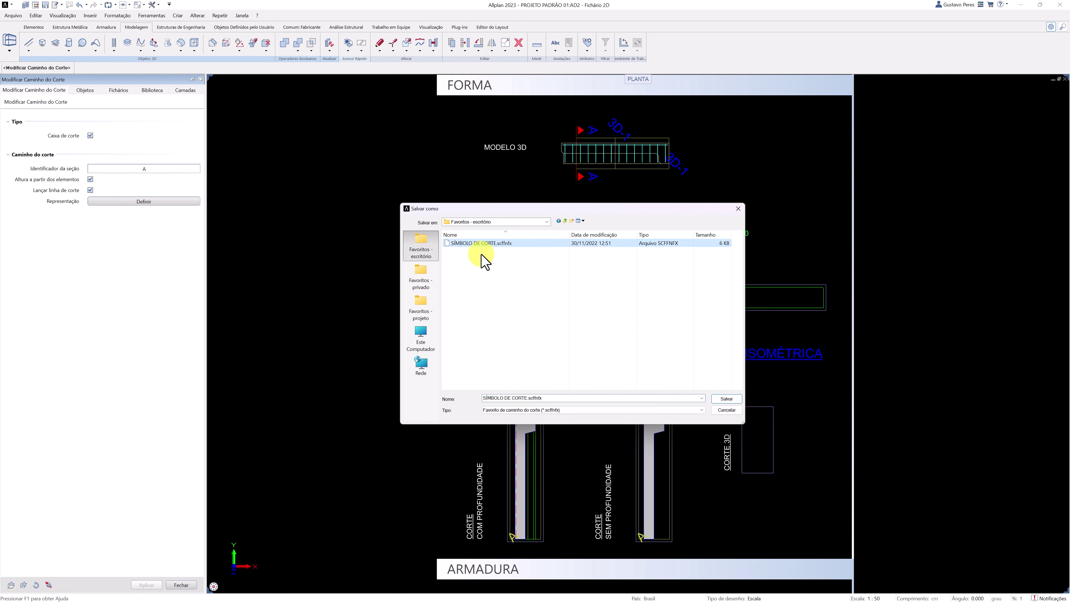
left_click(723, 404)
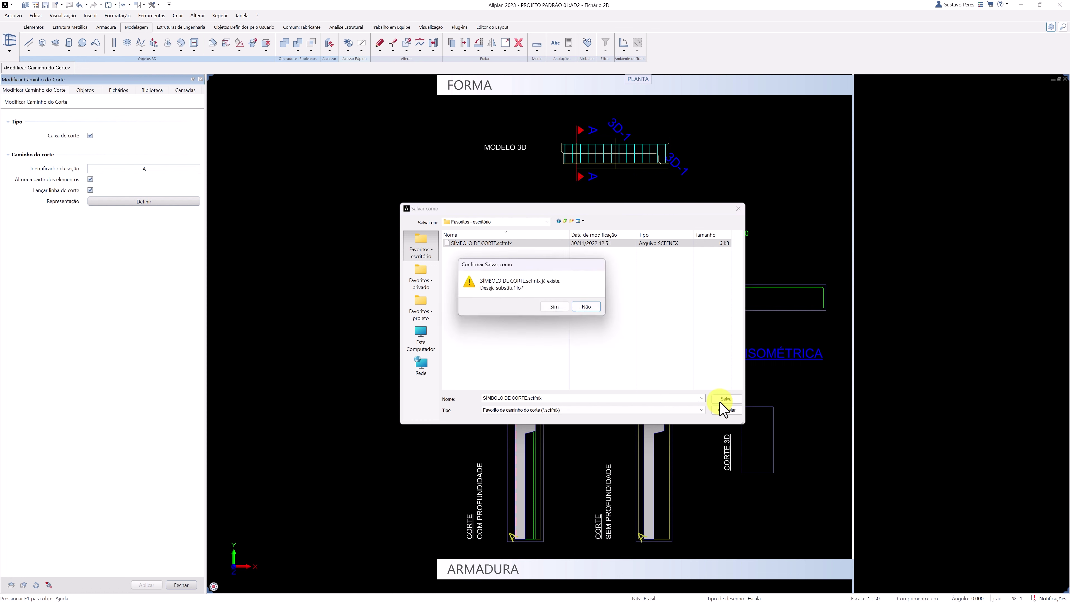
left_click(554, 306)
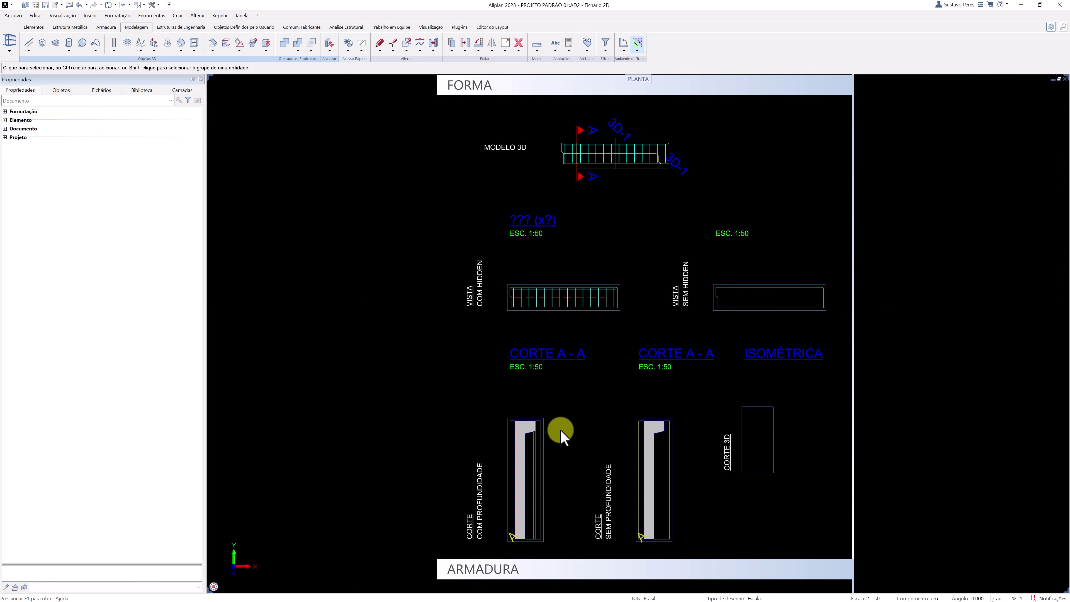
Zoom to the CORTE A - A sections and open the left one in Modificar Seção.
scroll(560, 440, "up", 2)
middle_click_drag(561, 440, 562, 394)
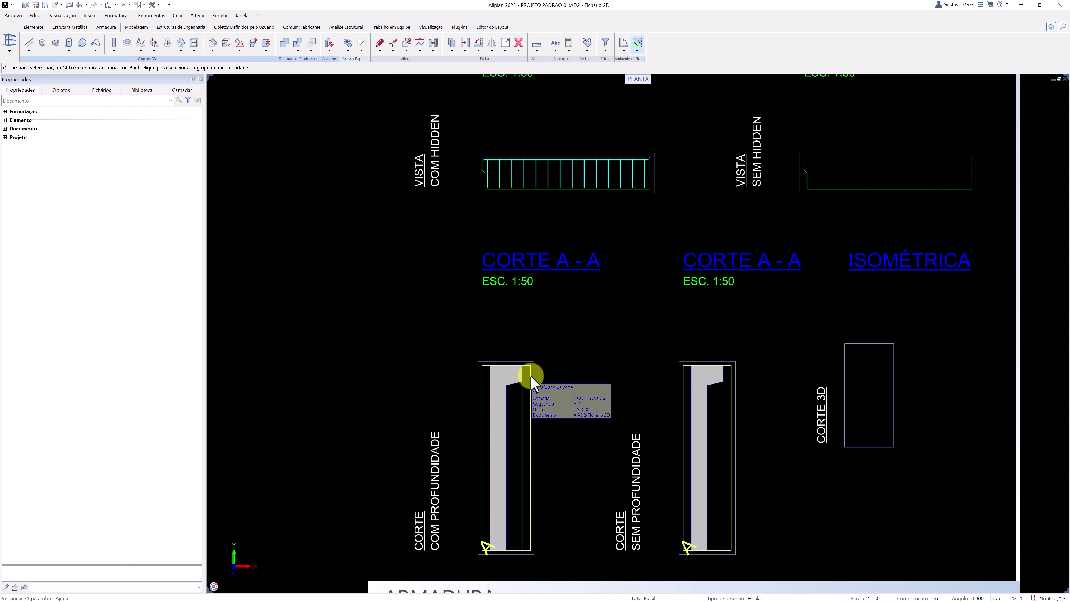
mouse_move(535, 381)
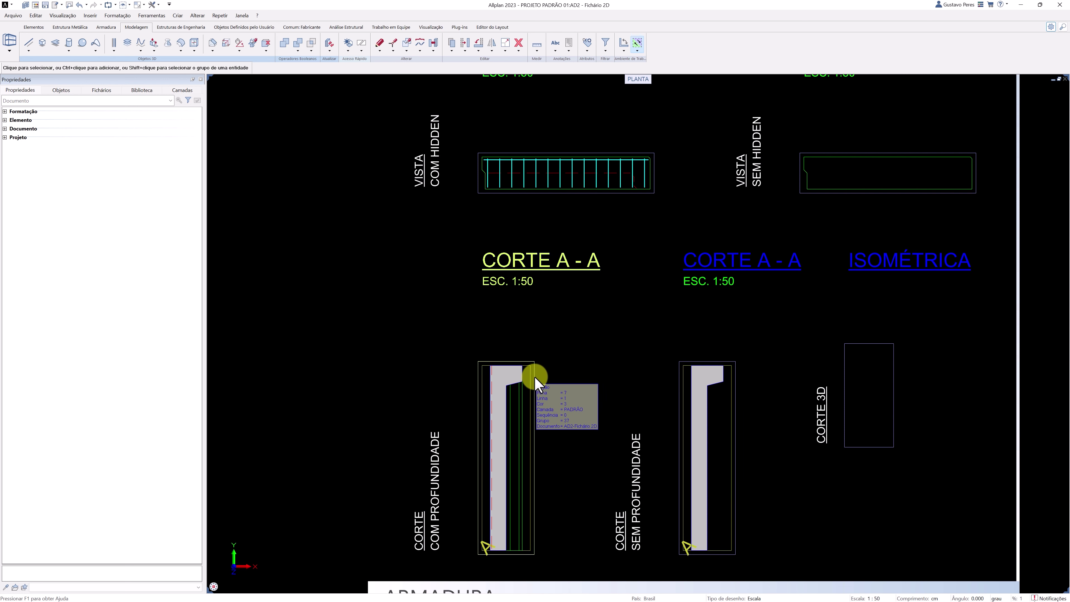
double_click(534, 375)
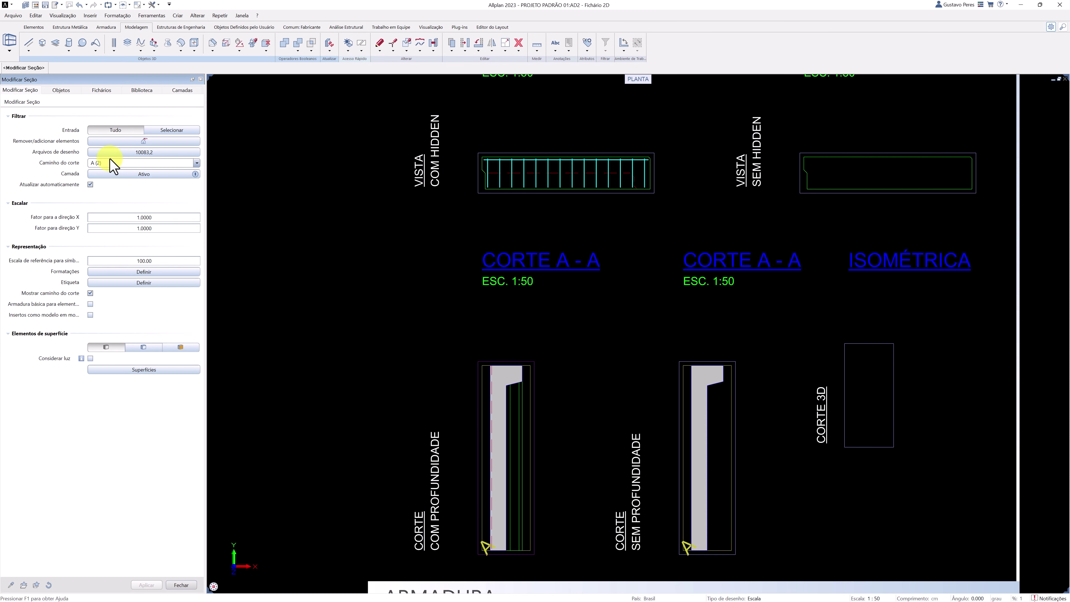
Set the section's drawing files and section path A, and apply to the left CORTE A - A.
left_click(108, 153)
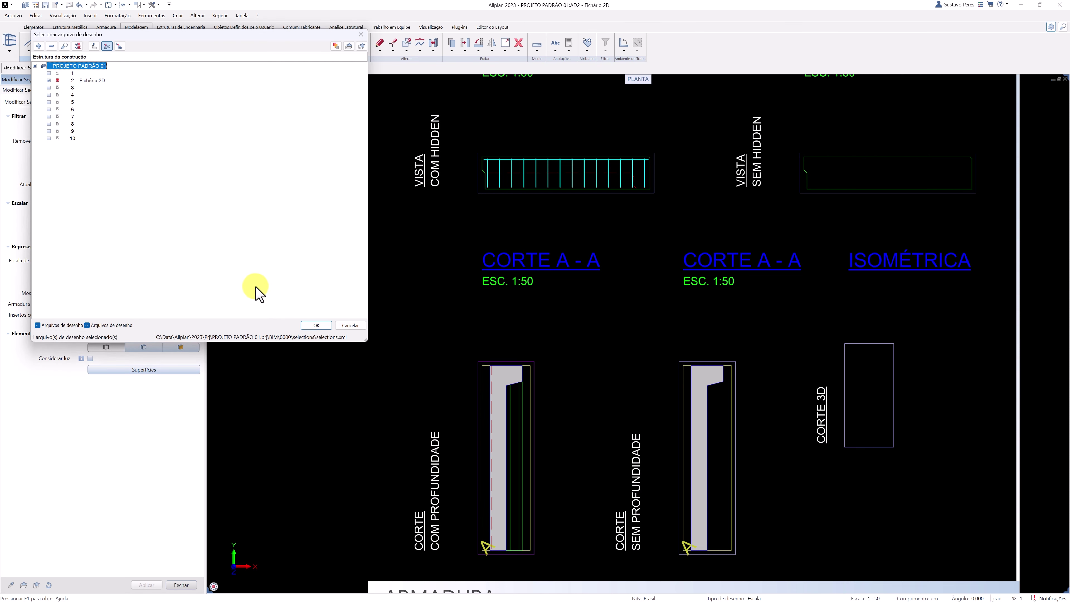
left_click(314, 325)
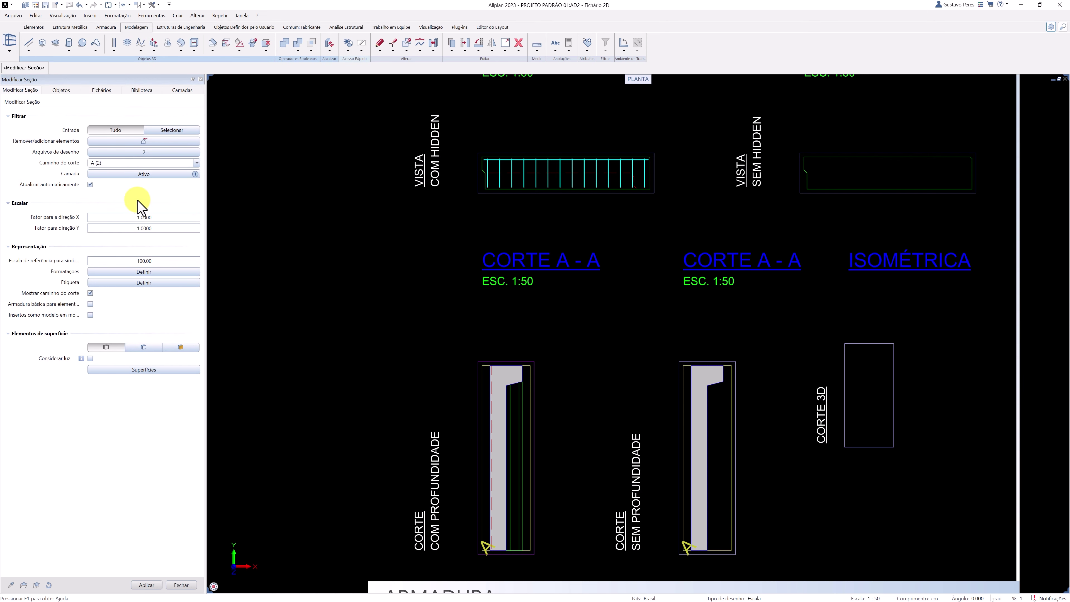
left_click(105, 165)
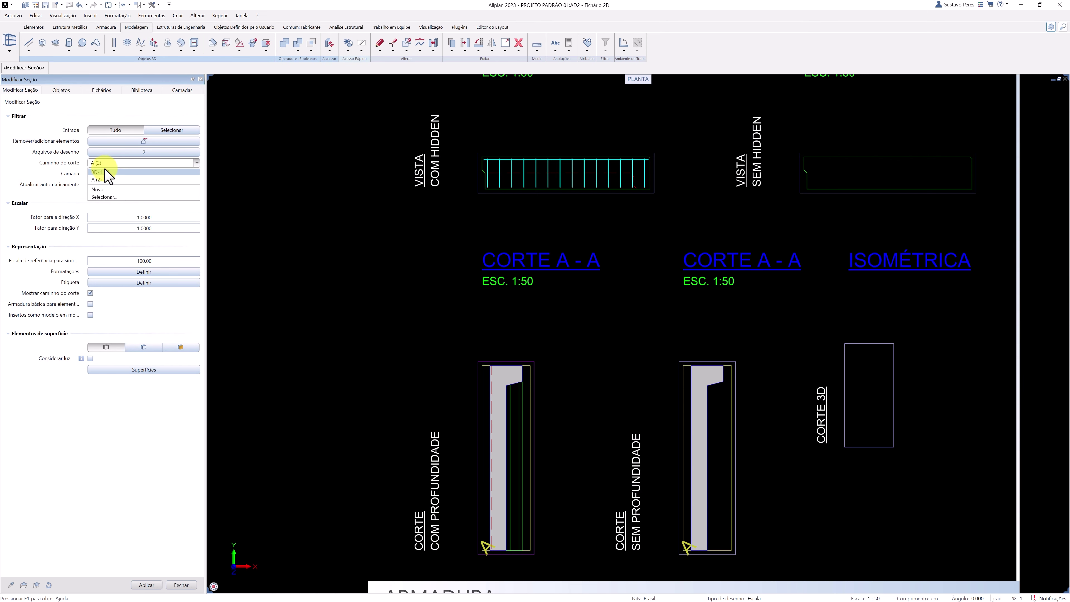
left_click(105, 172)
left_click(107, 164)
left_click(103, 180)
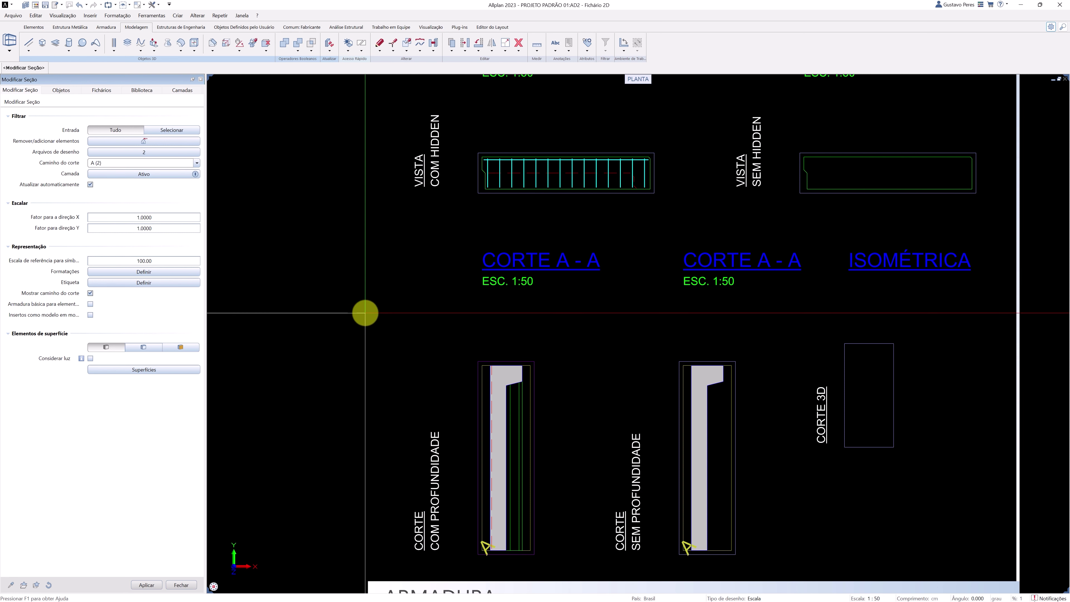
scroll(365, 311, "down", 2)
mouse_move(420, 267)
middle_mouse_down()
mouse_move(495, 221)
mouse_move(465, 281)
middle_mouse_up()
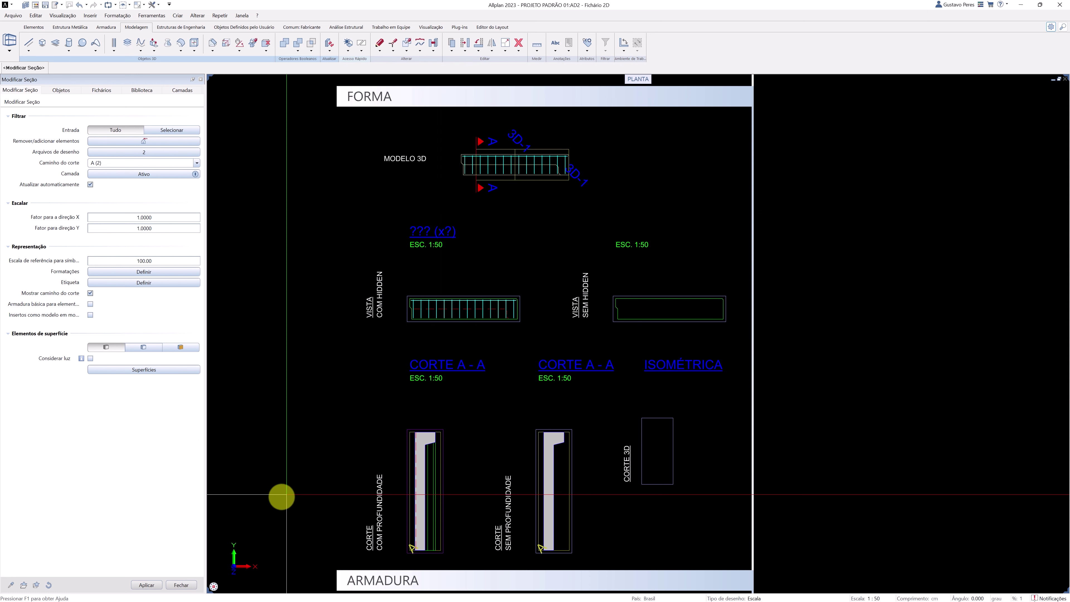
left_click(153, 583)
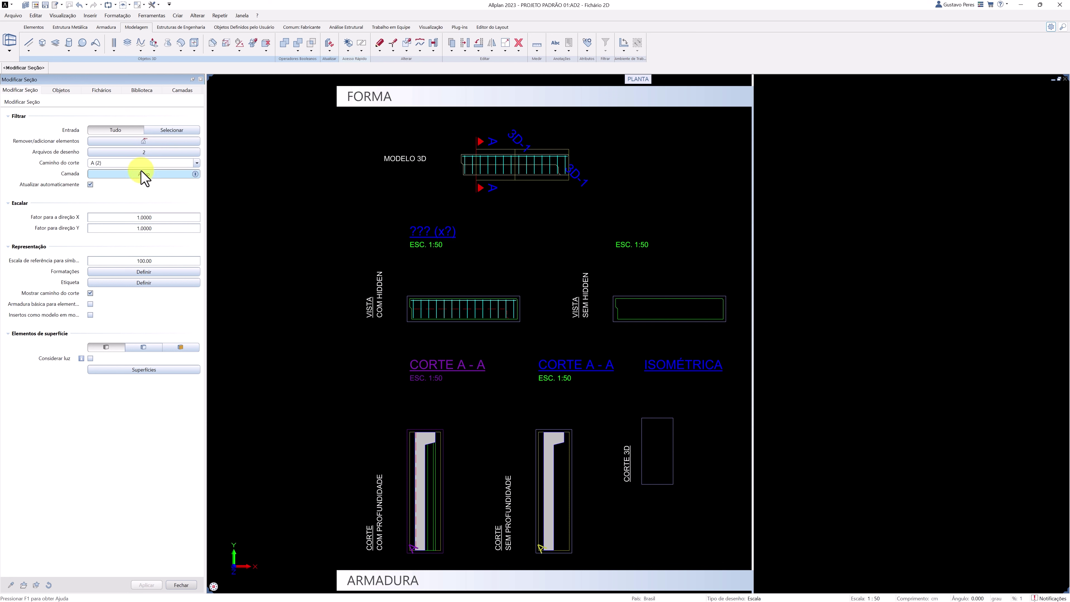
mouse_move(153, 192)
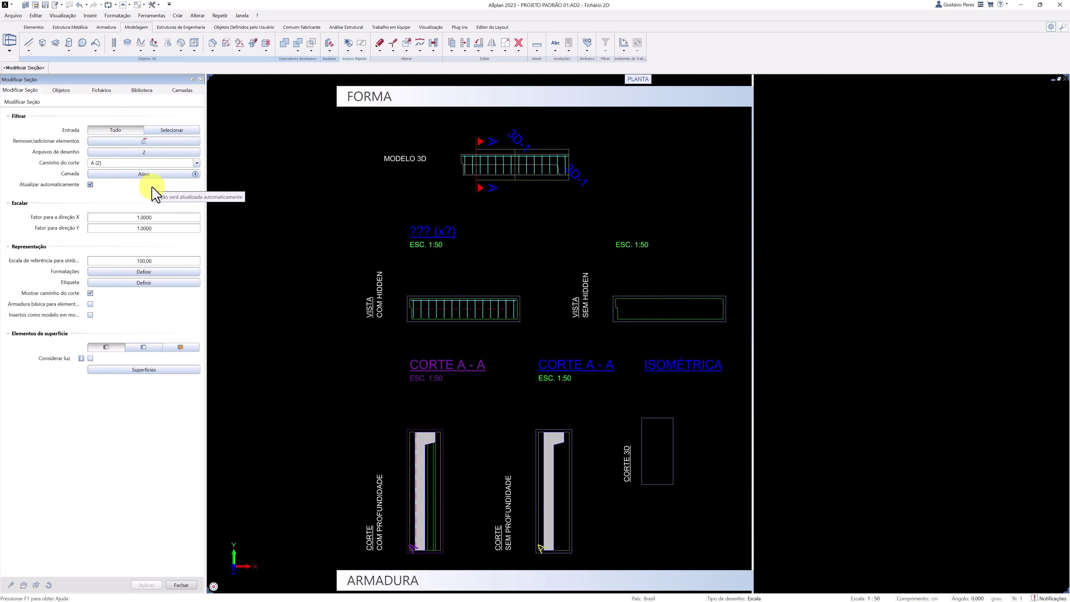
Check the Y scale factor and reference scale 100.00 before the formatting settings.
left_click(164, 227)
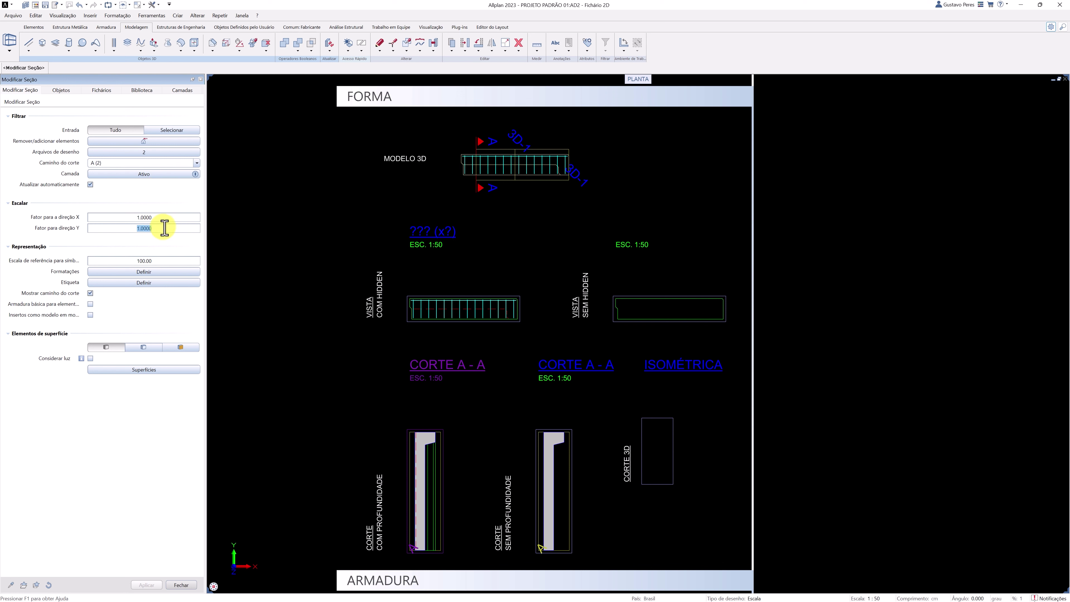
left_click(164, 260)
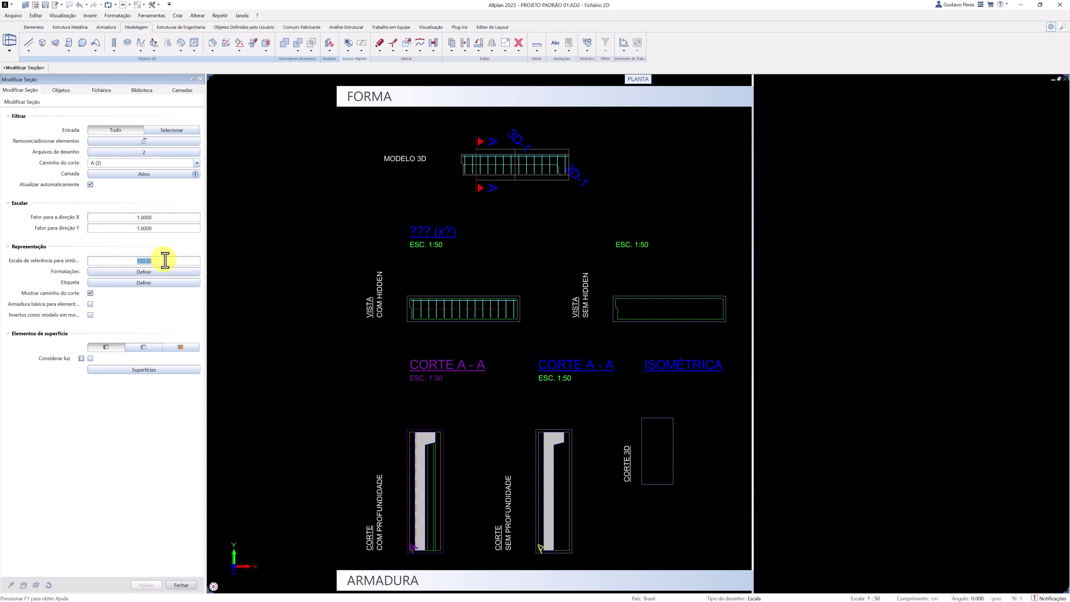
left_click(155, 272)
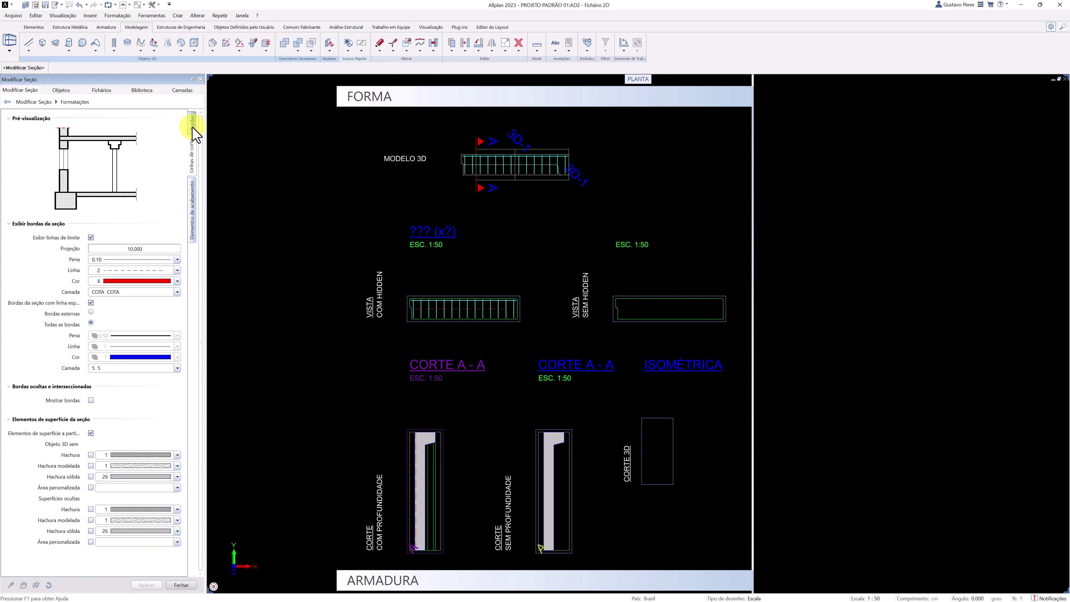
left_click(192, 127)
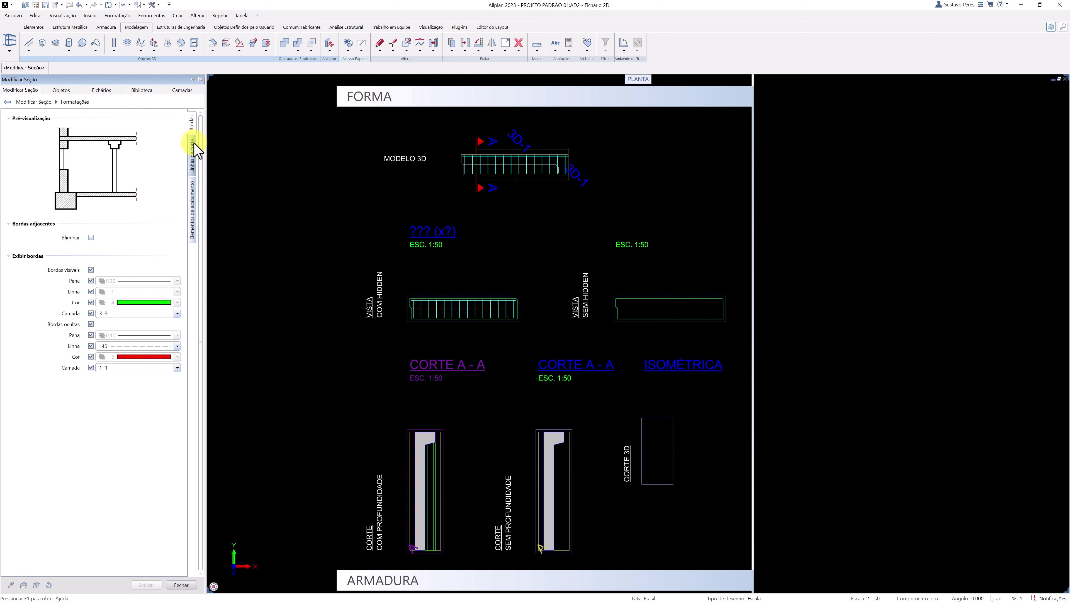
left_click(193, 151)
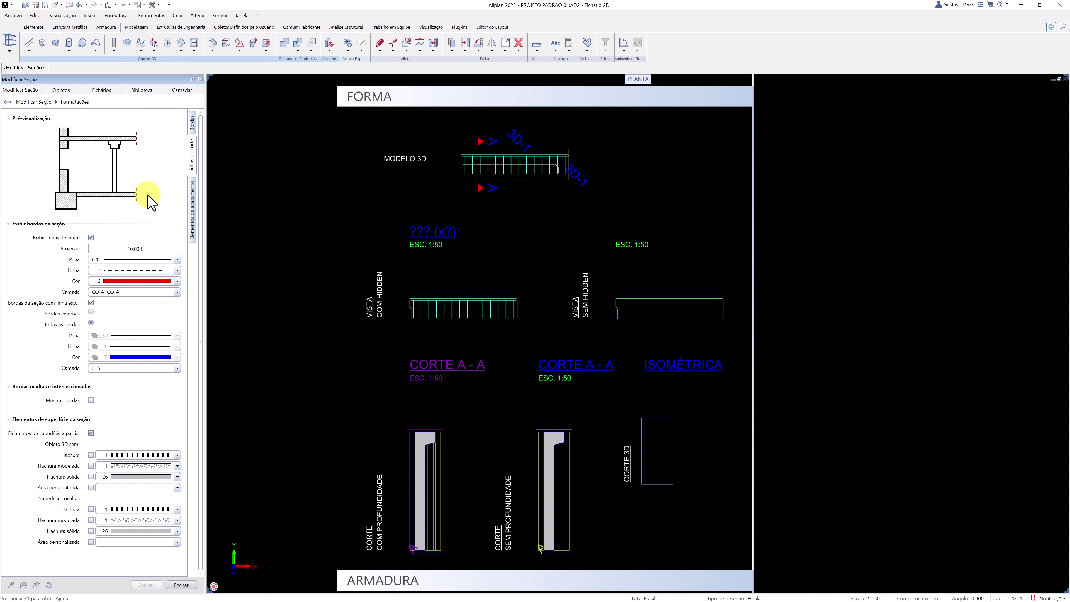
left_click(91, 237)
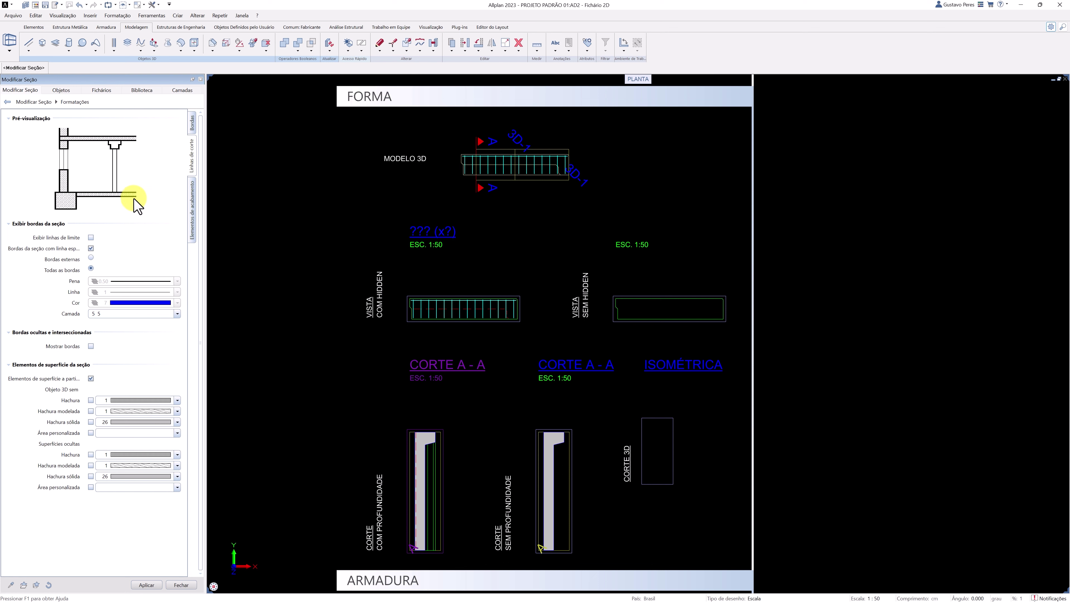
left_click(91, 238)
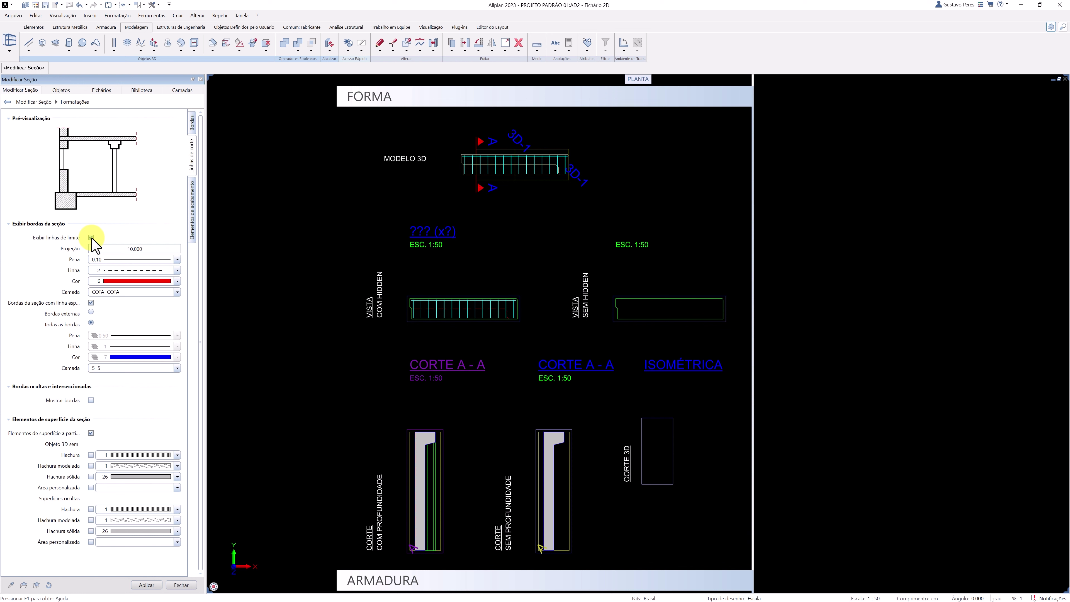
left_click(92, 302)
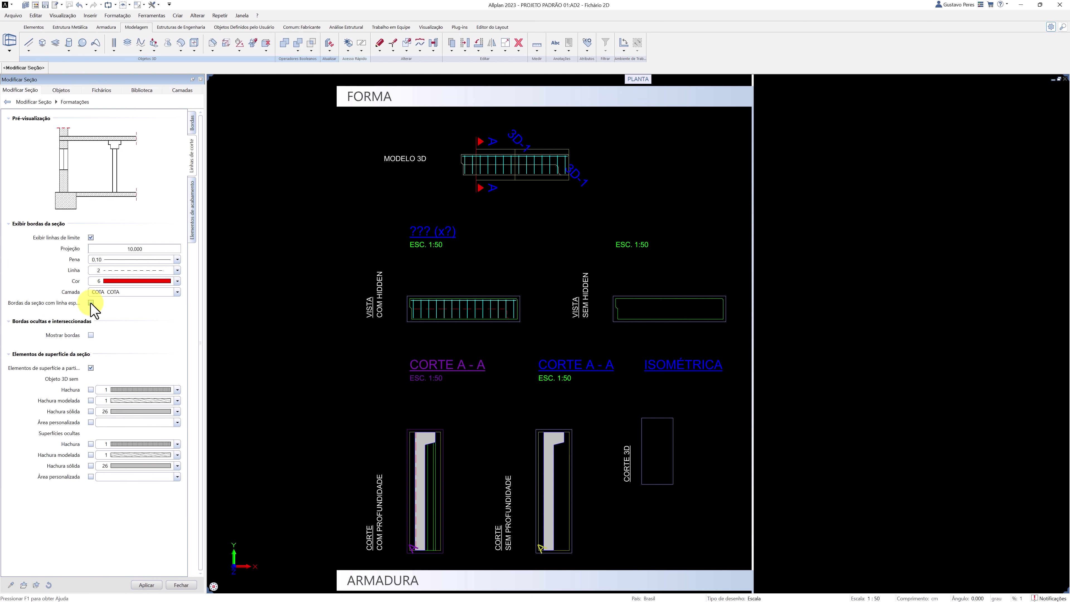
left_click(91, 302)
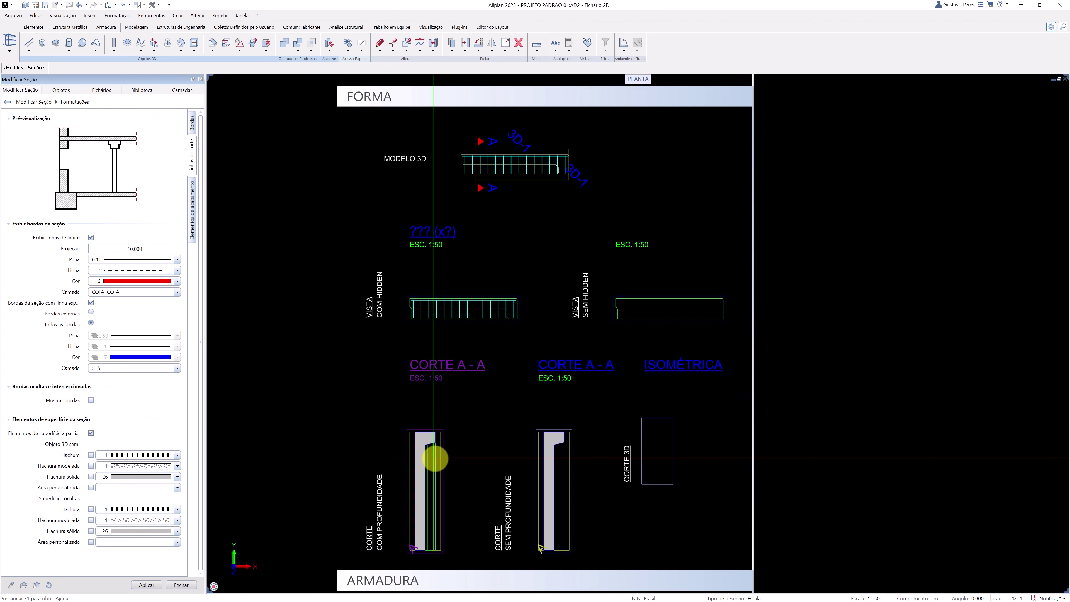
Keep the section borders on layer 5 and leave section surface elements on.
scroll(439, 465, "up", 3)
middle_click_drag(439, 464, 436, 429)
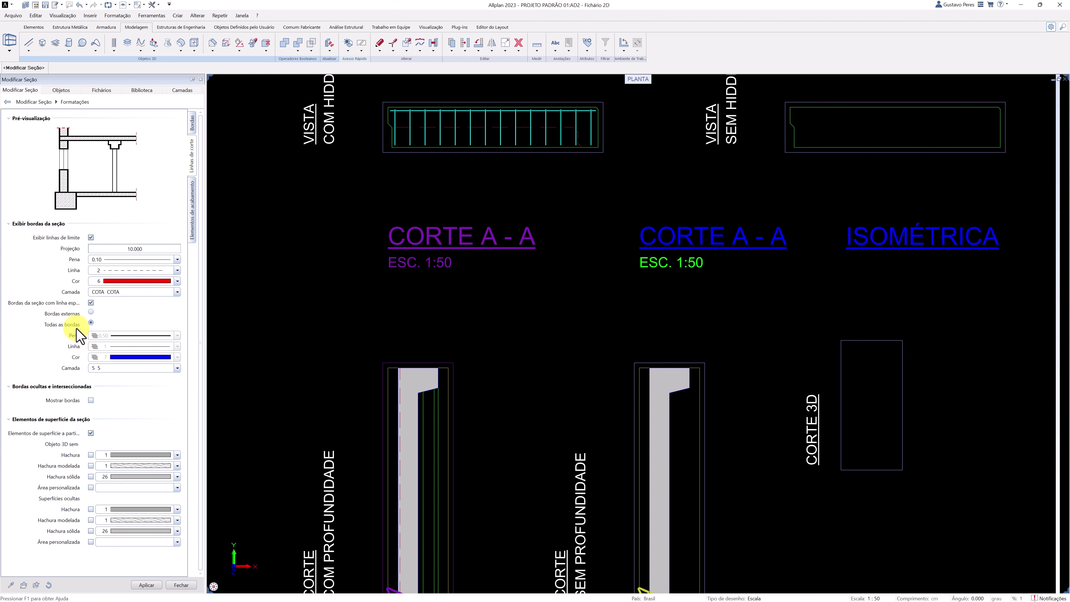
left_click(95, 368)
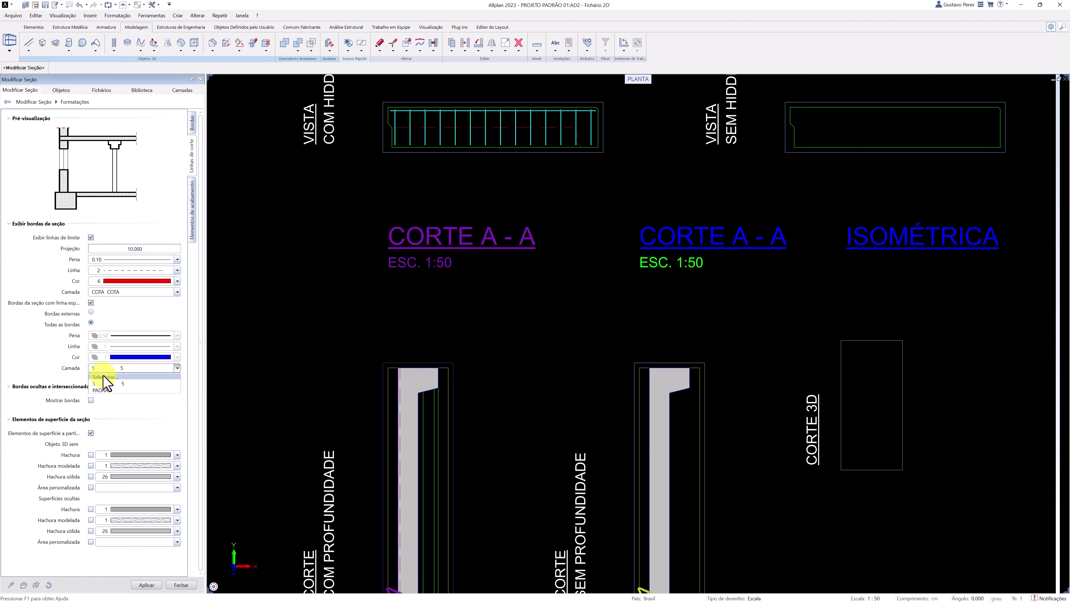
left_click(123, 384)
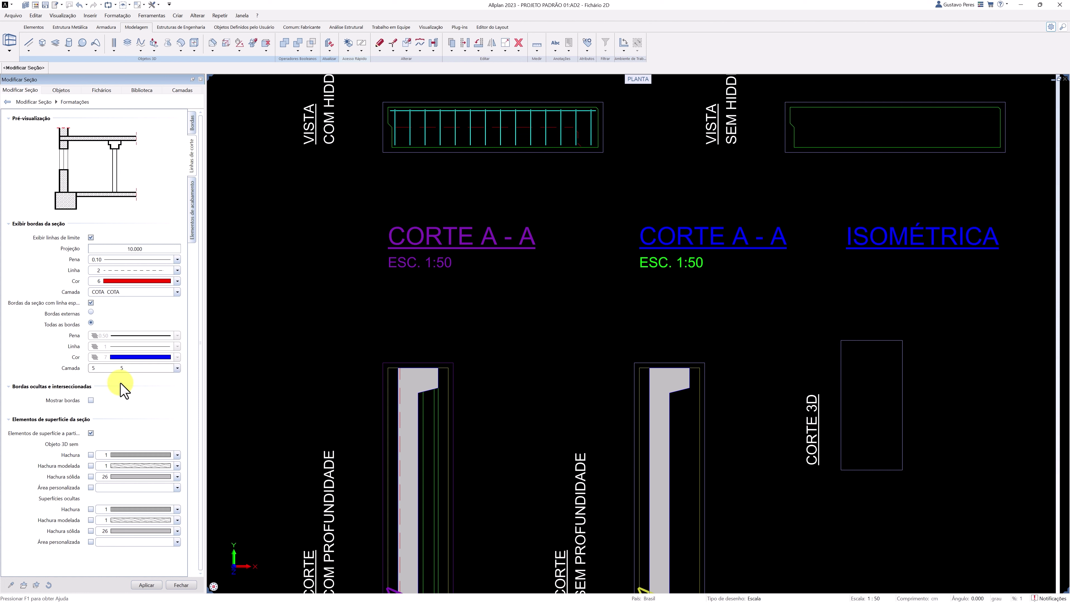
left_click(91, 433)
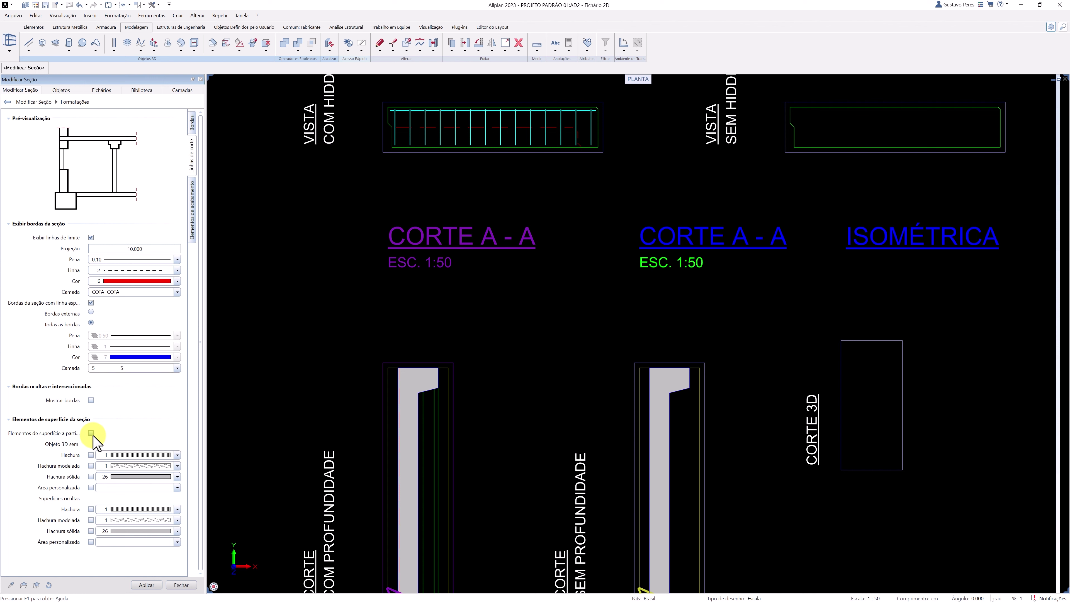
left_click(91, 433)
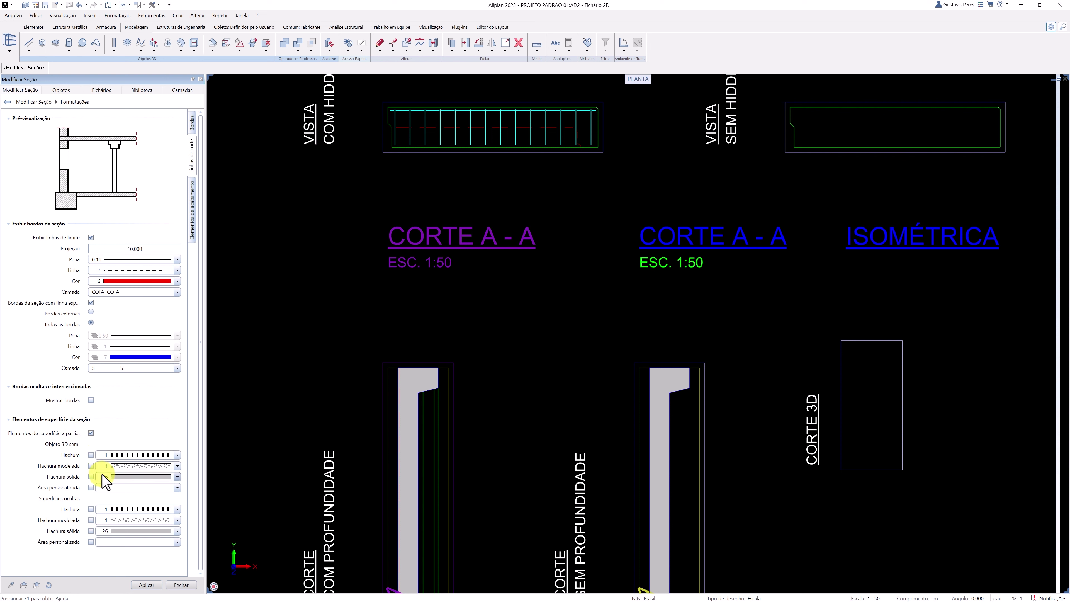
Enable a red colour 6 solid hatch and apply it to the left section.
left_click(126, 477)
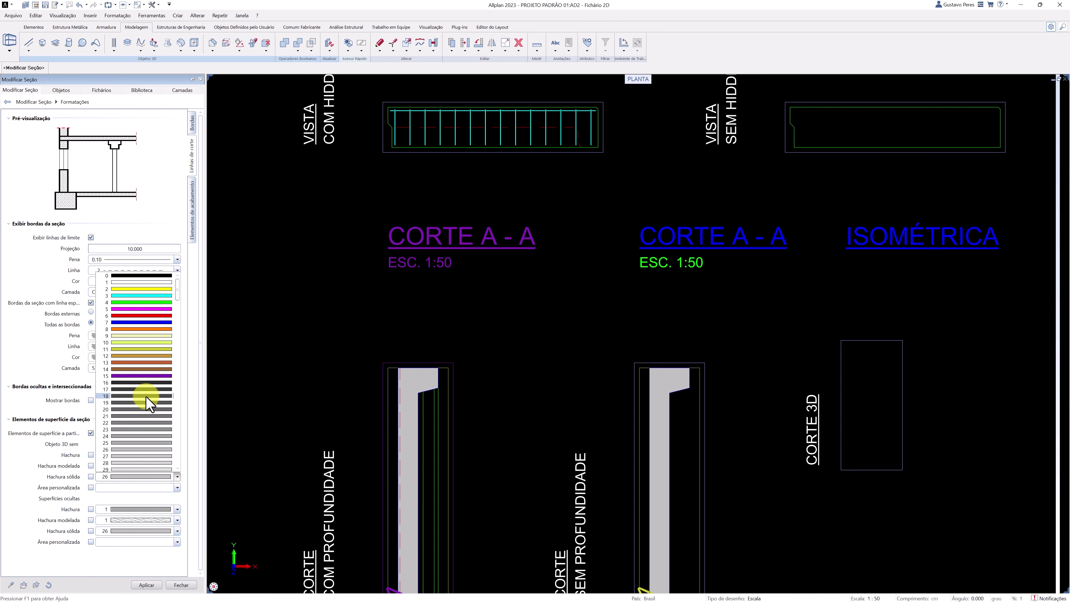
left_click(156, 315)
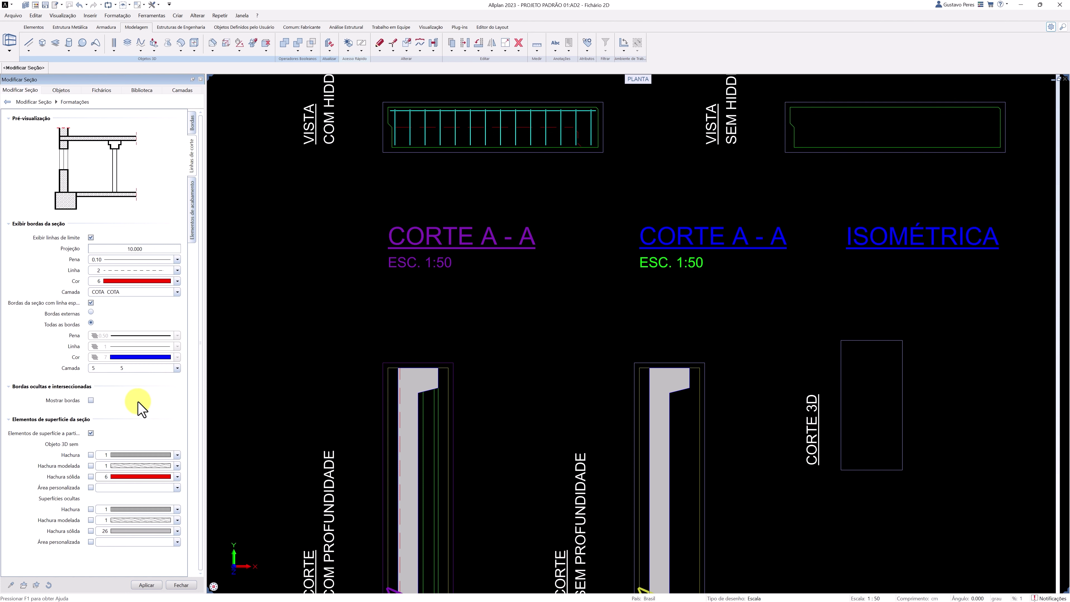
left_click(91, 477)
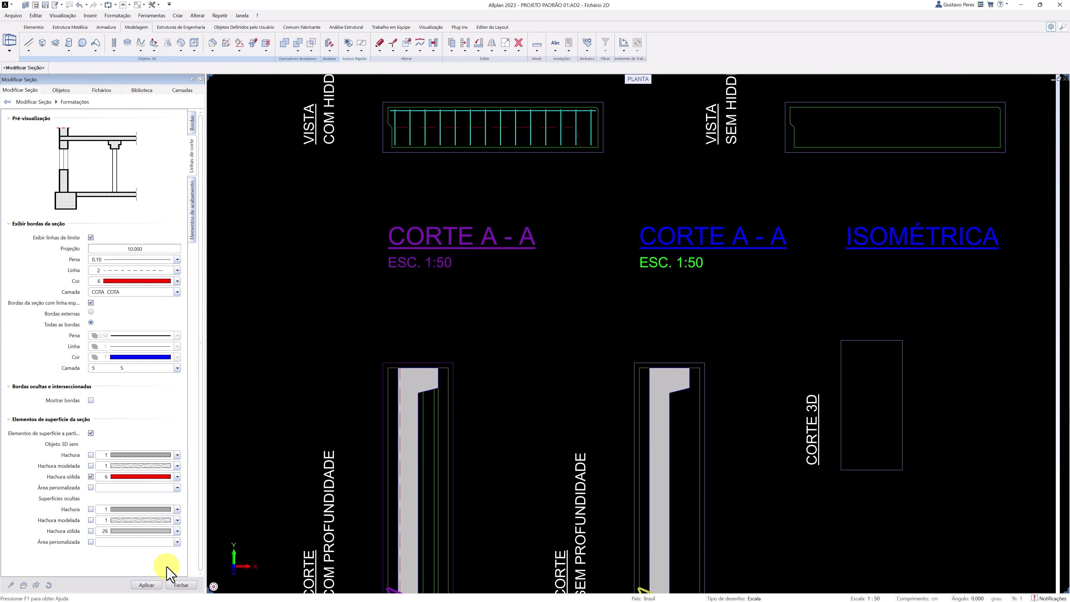
left_click(145, 585)
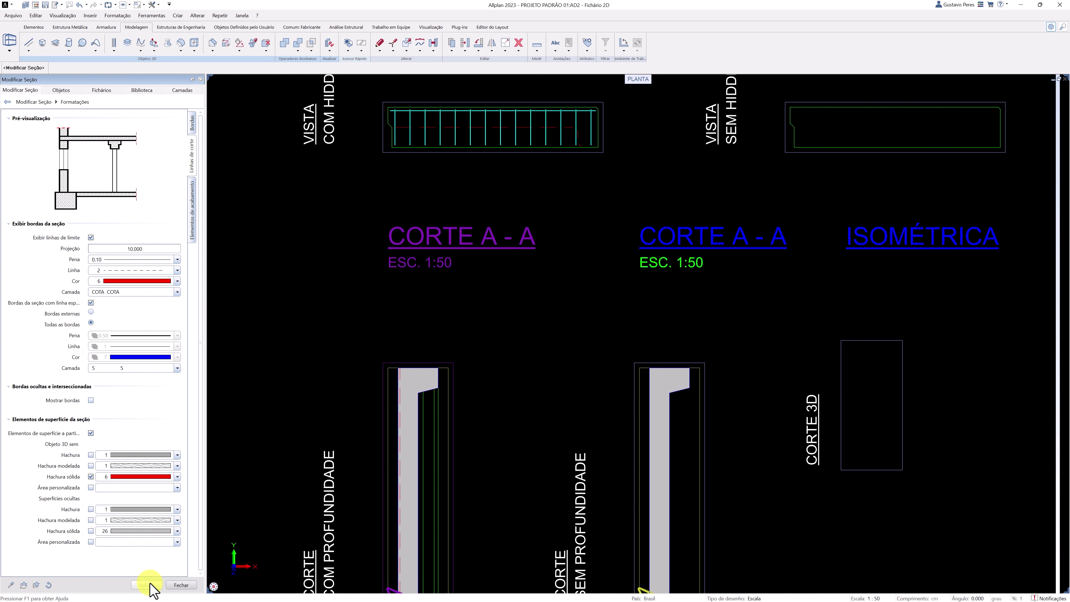
Turn the section's solid hatch off again and review the section label settings.
left_click(91, 476)
left_click(179, 585)
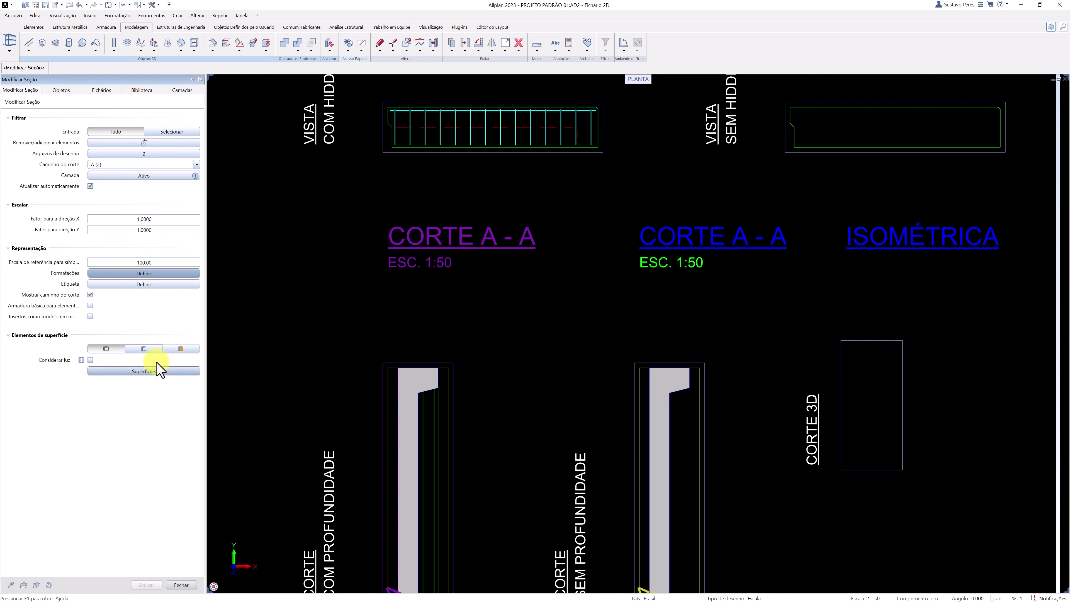
left_click(143, 284)
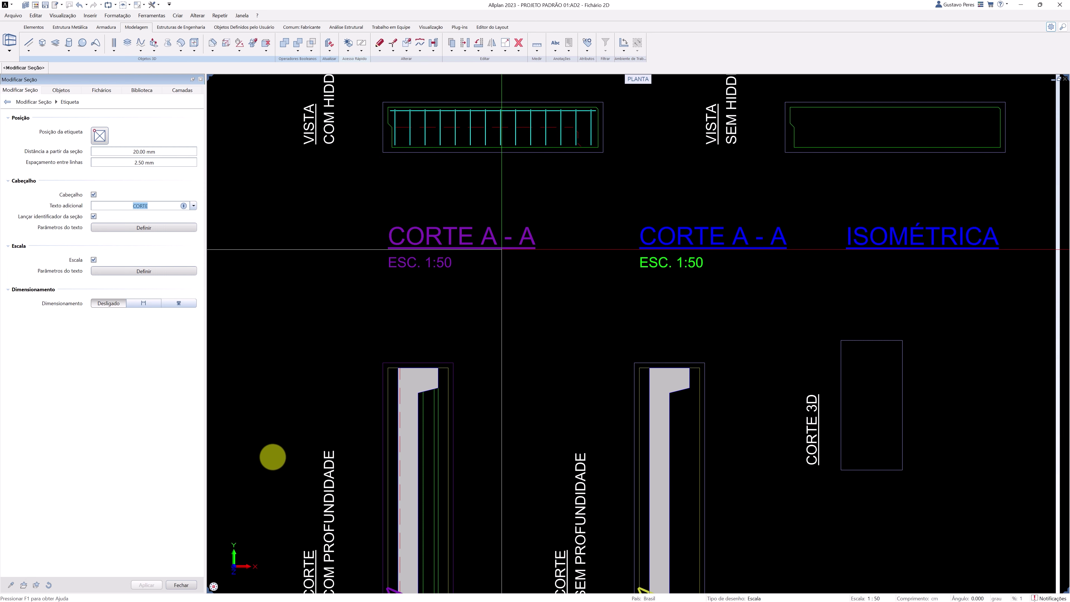
left_click(183, 585)
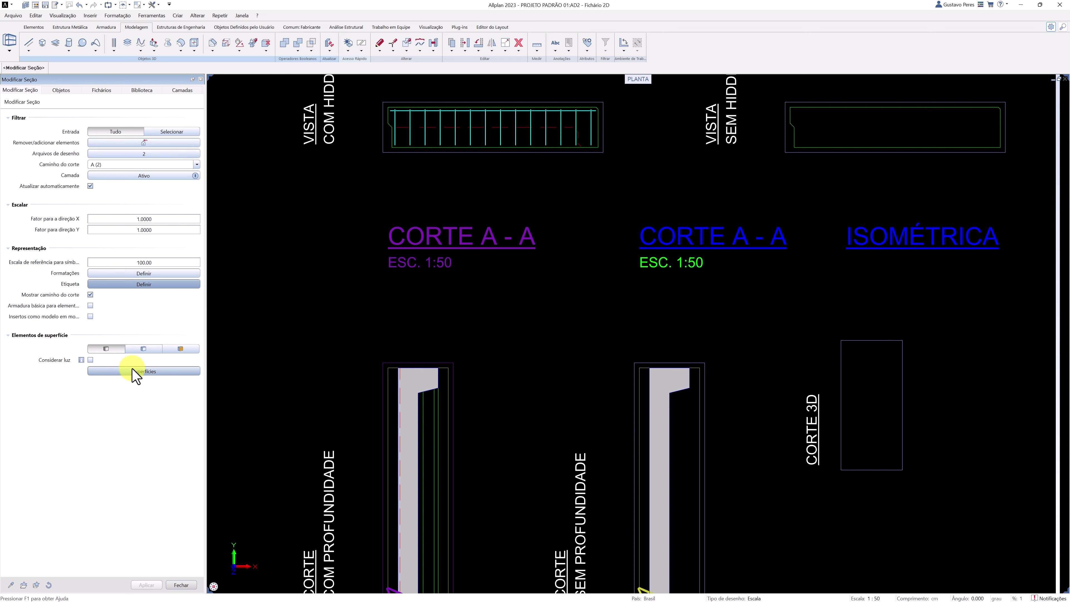
Hide the section path, apply the section, then show the path again.
left_click(90, 294)
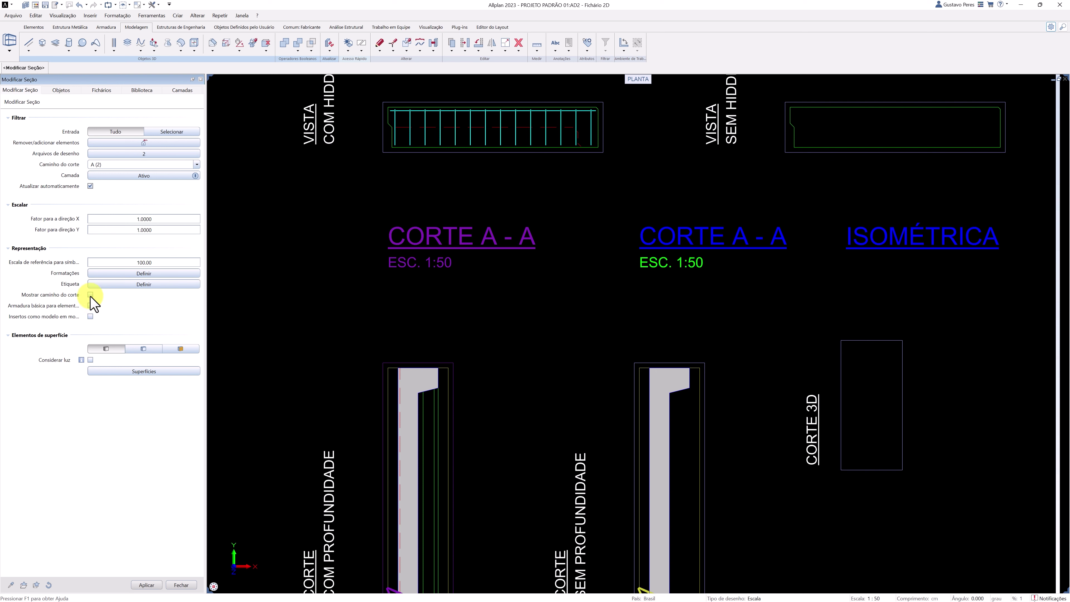
left_click(147, 584)
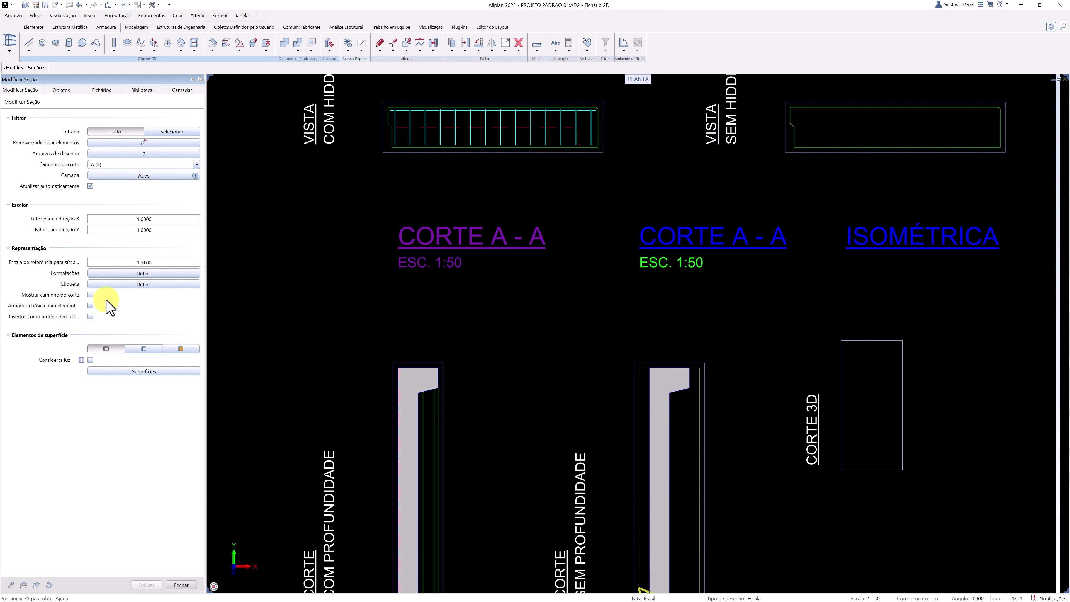
left_click(90, 294)
Apply the section settings and trial-shorten the left section frame from its bottom edge.
left_click(149, 585)
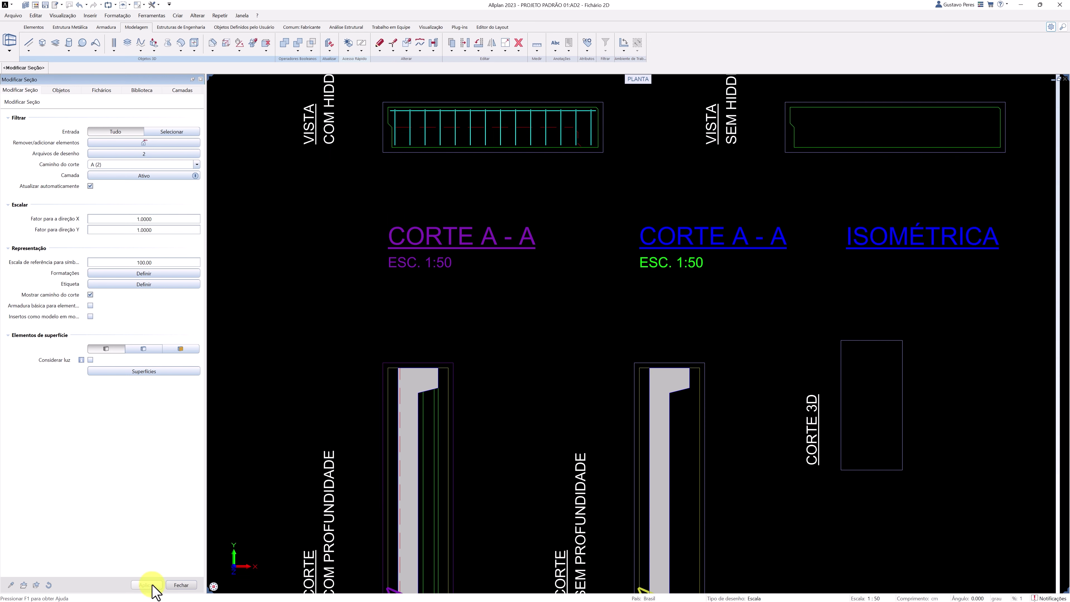
left_click(180, 585)
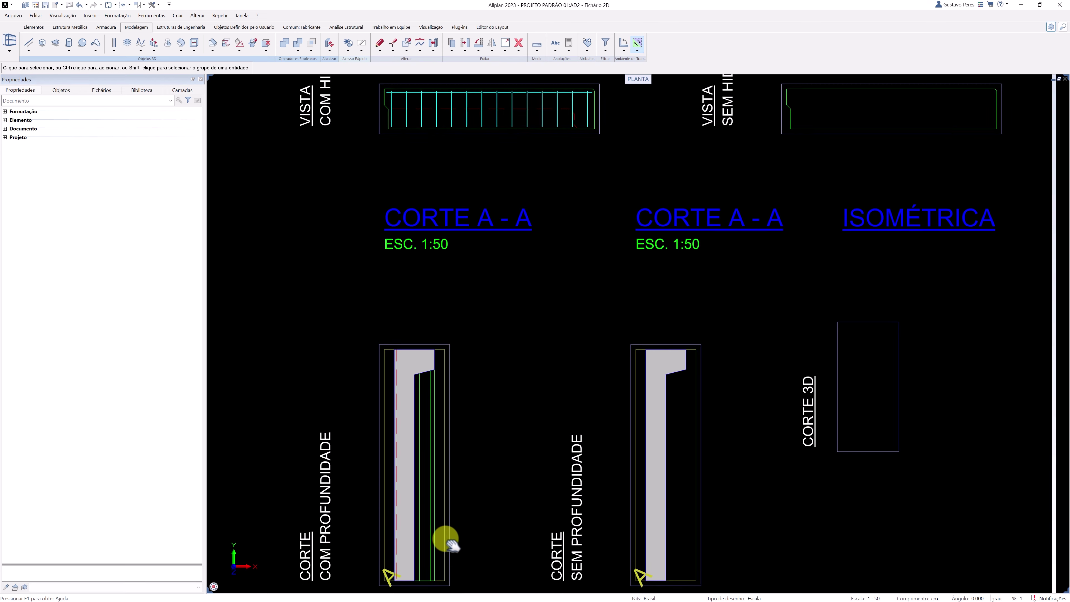
middle_click_drag(443, 558, 432, 460)
left_click(432, 460)
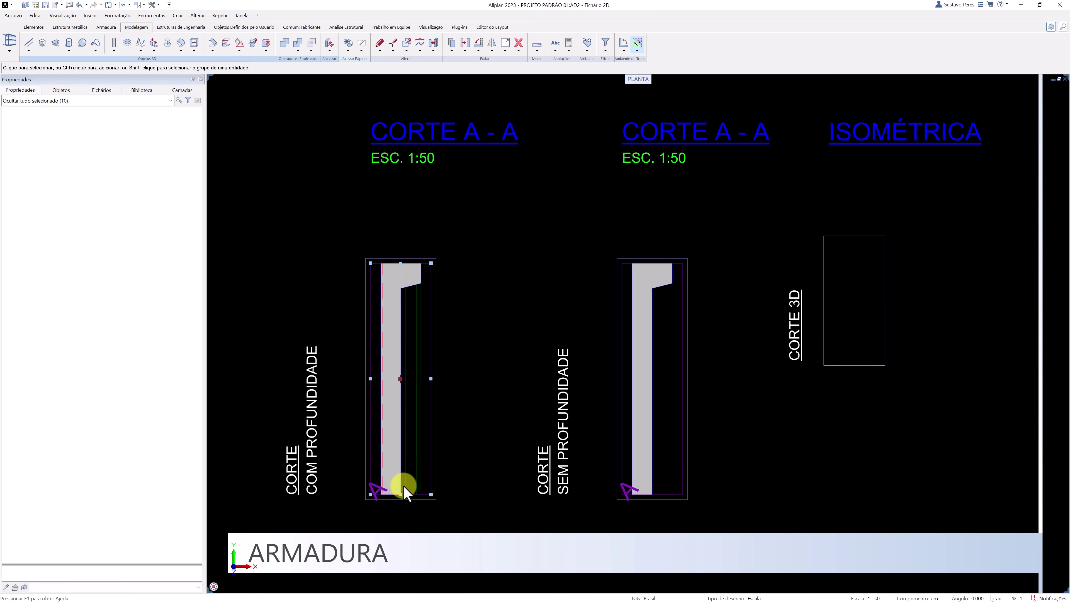
left_click(400, 494)
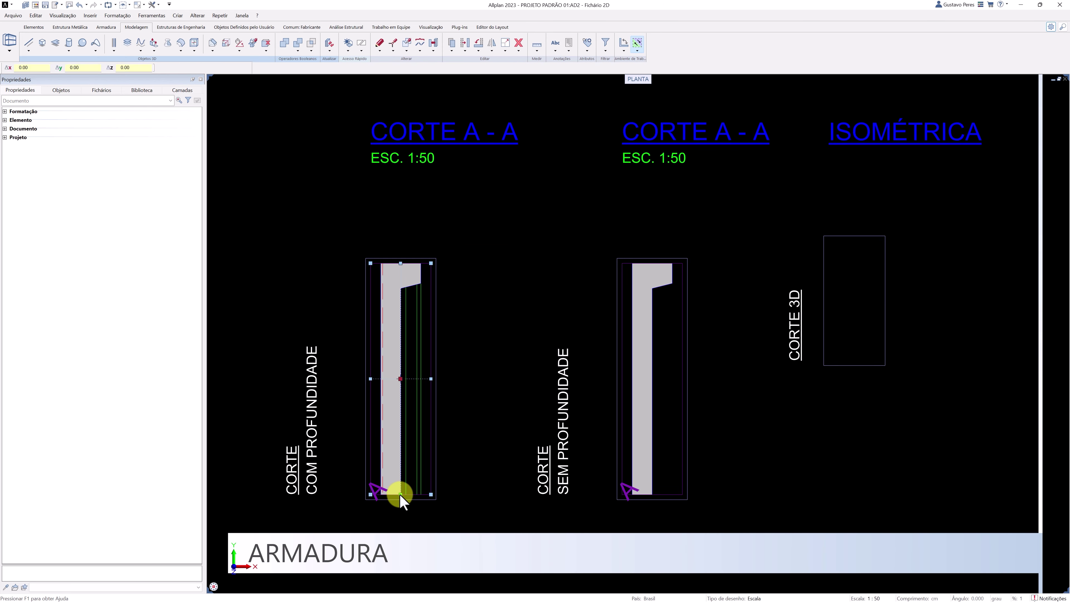
left_click(404, 377)
left_click(405, 430)
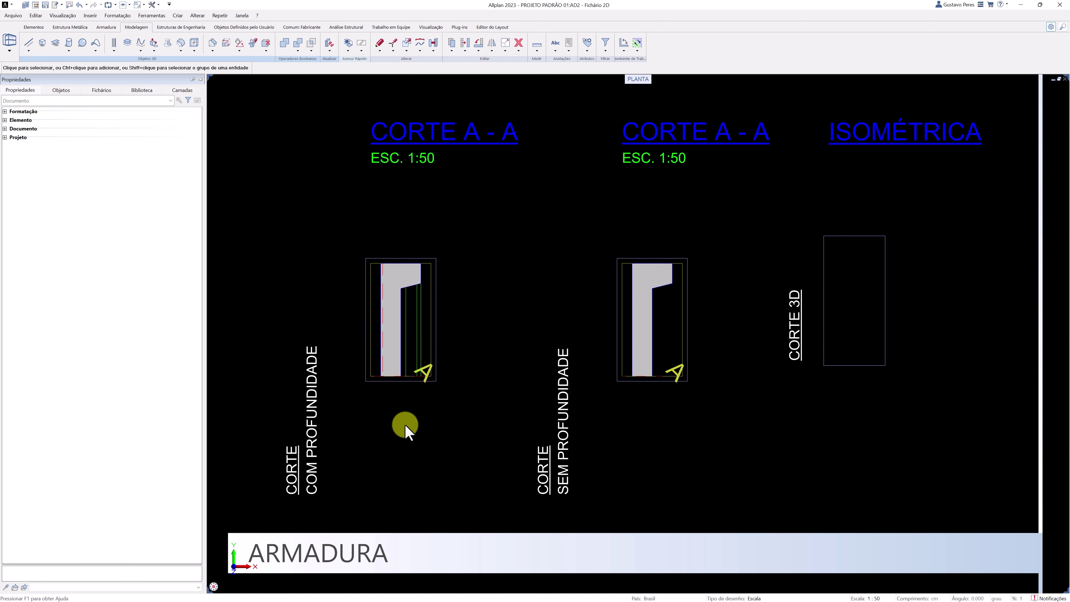
left_click(260, 191)
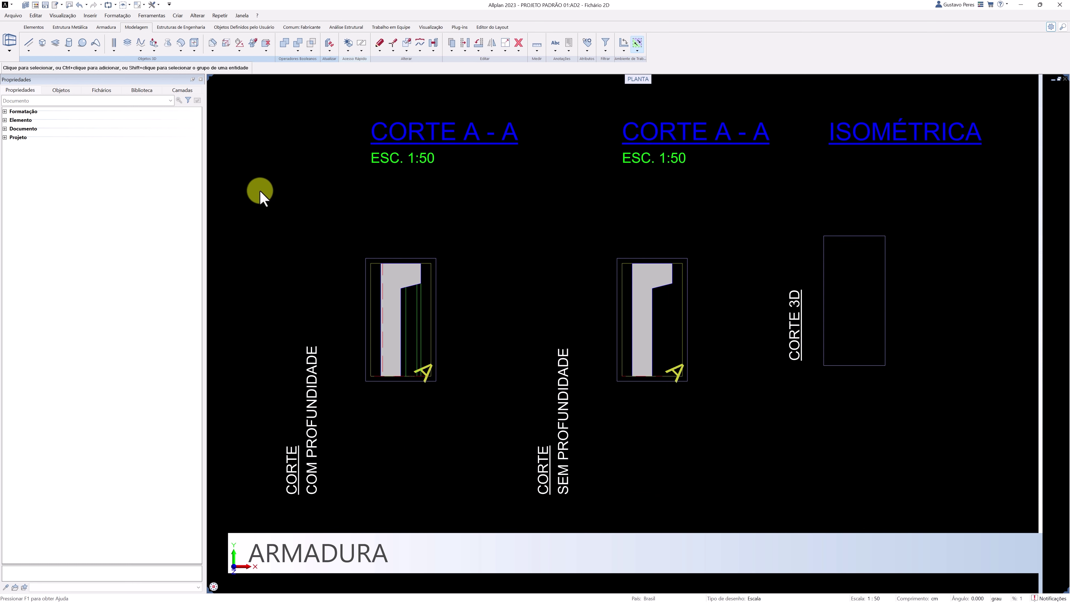
Undo the frame shortening and reopen the left section's Modificar Seção settings.
left_click(79, 5)
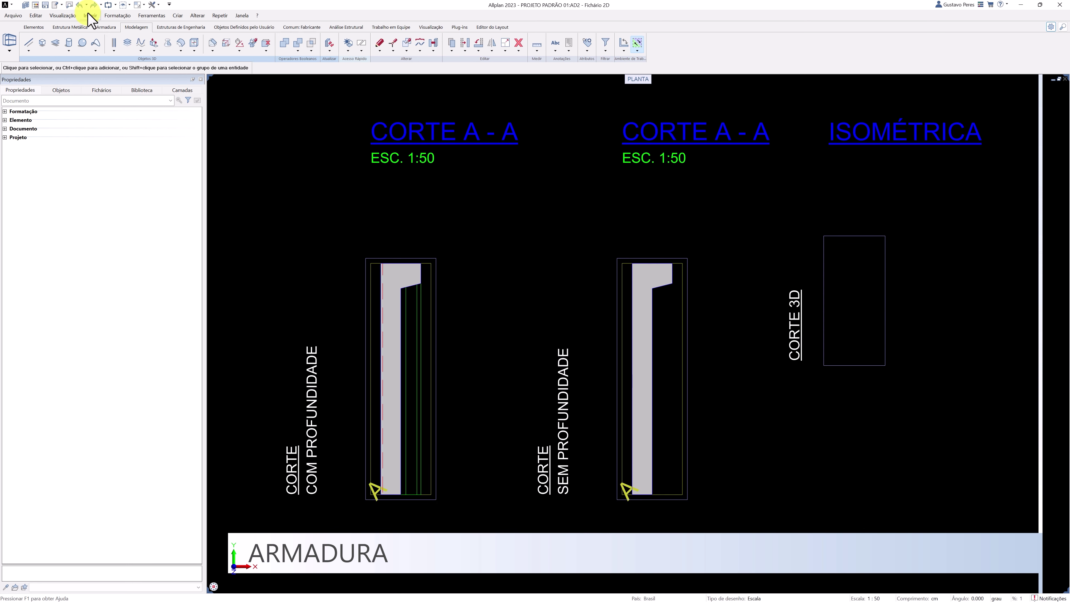
double_click(434, 256)
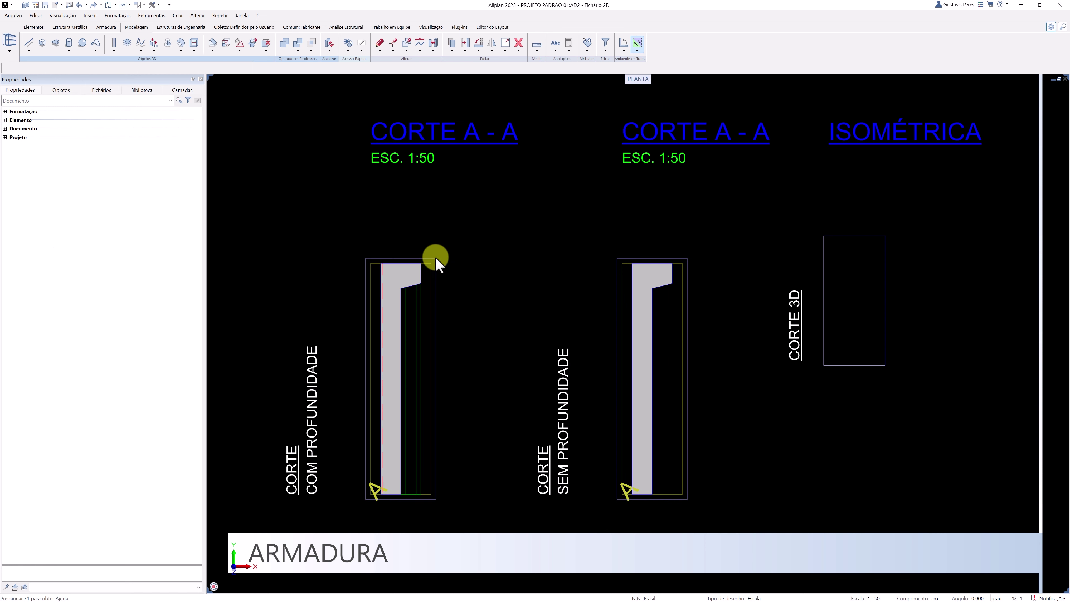
double_click(435, 256)
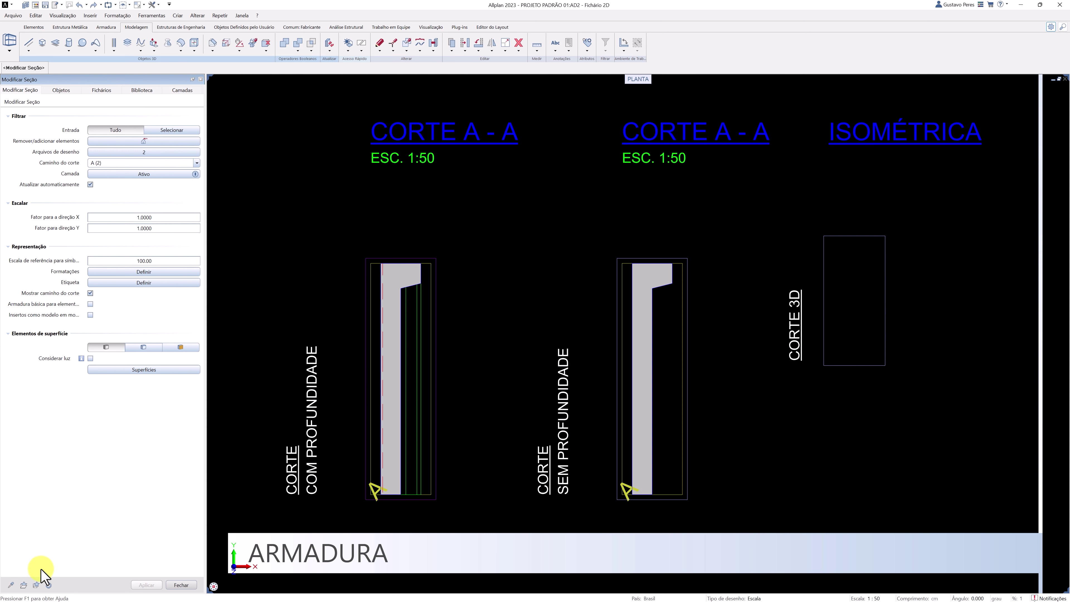
Save the section settings as favorite 'CORTE DE FORMA COM PROFUNDIDADE' and close the editor.
left_click(36, 584)
type("c")
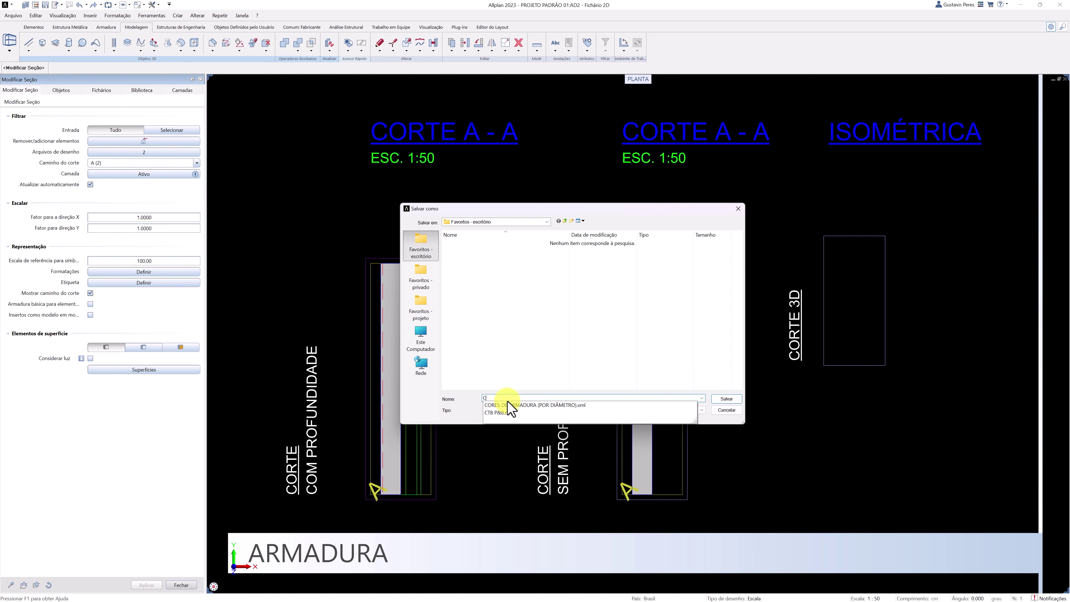
type("CORTE DE FORMA COM PROFUNDIDADE")
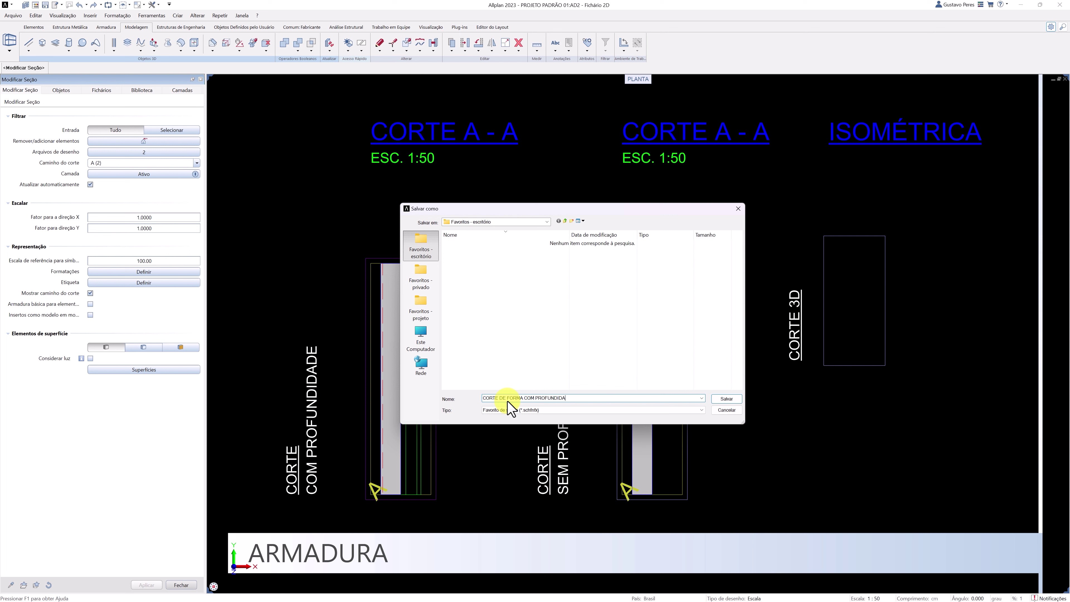
left_click(727, 399)
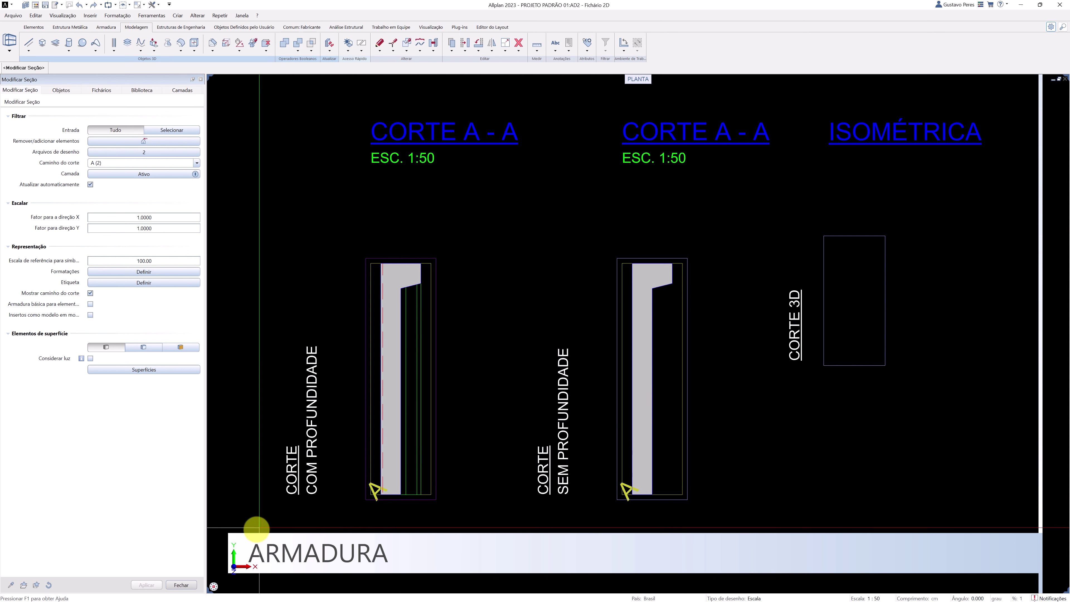
left_click(182, 585)
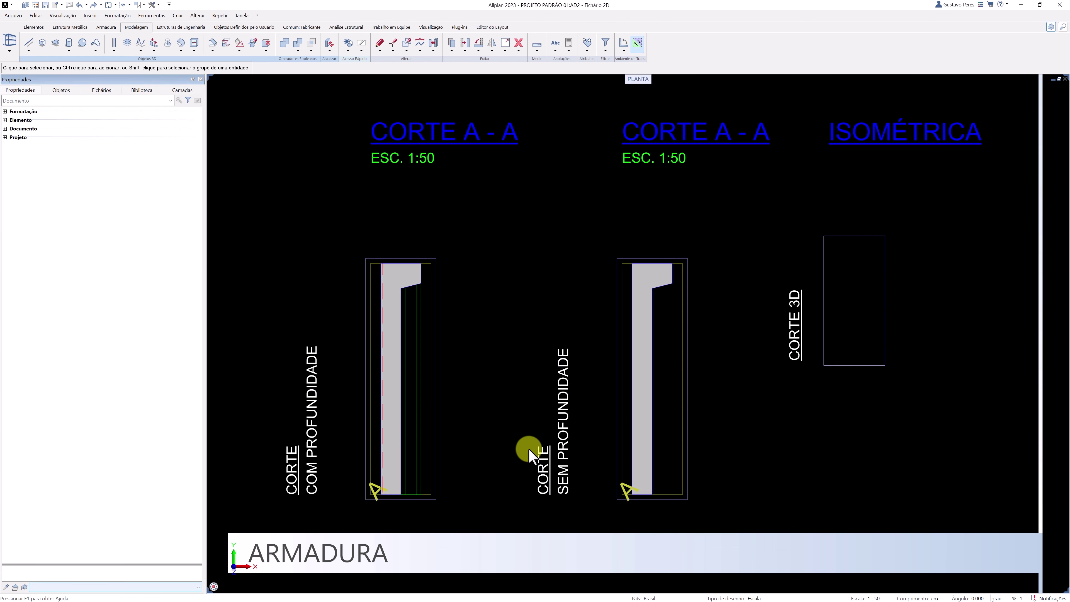
Set the second CORTE A-A section's drawing files and edge formatting, and apply them.
double_click(690, 362)
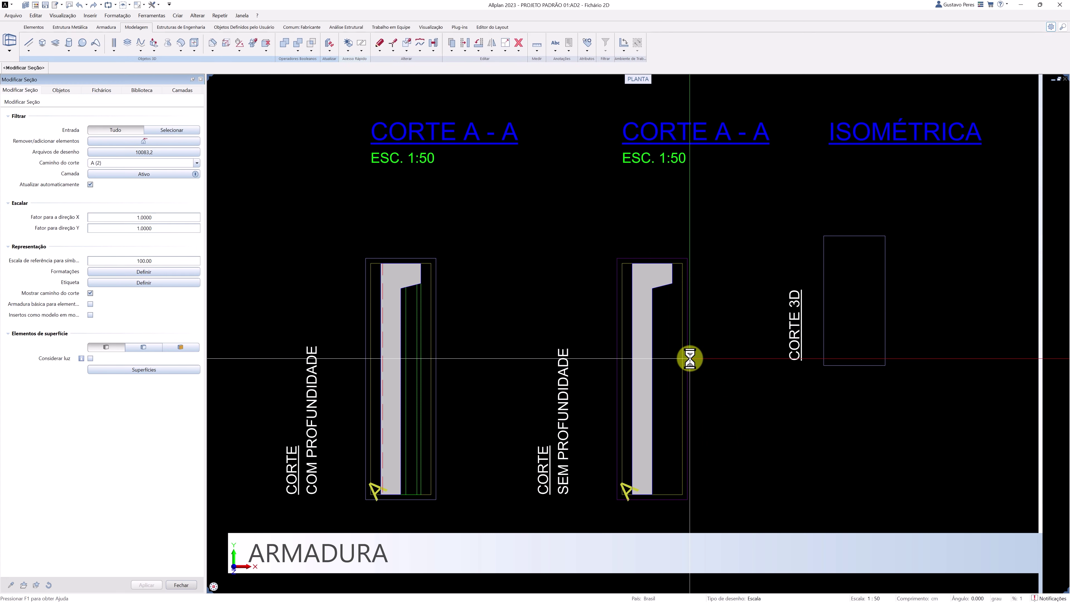
left_click(123, 152)
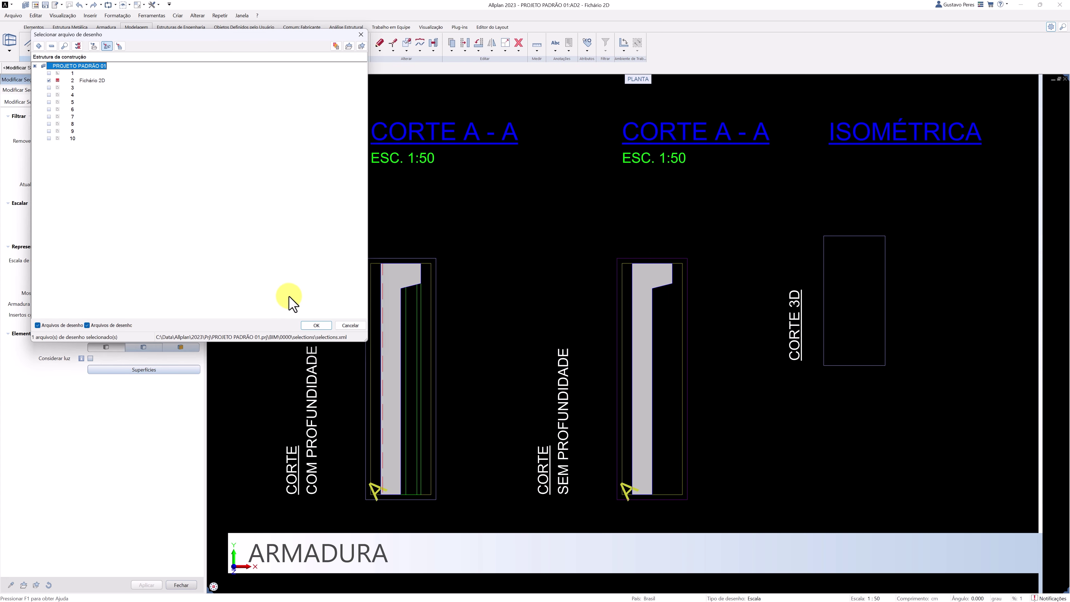
left_click(315, 325)
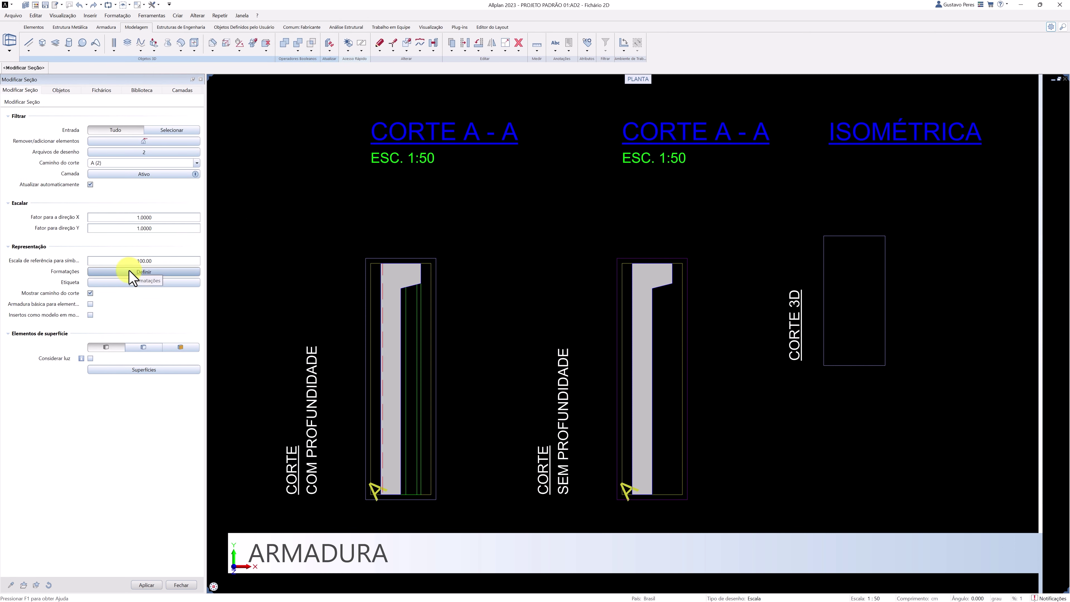
left_click(157, 274)
left_click(192, 125)
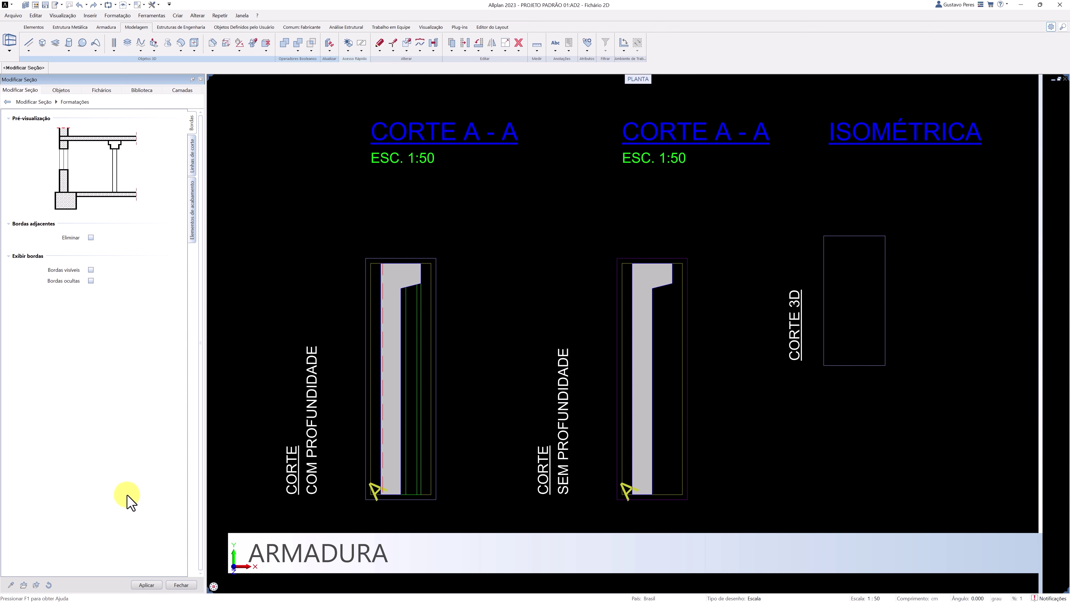
left_click(146, 584)
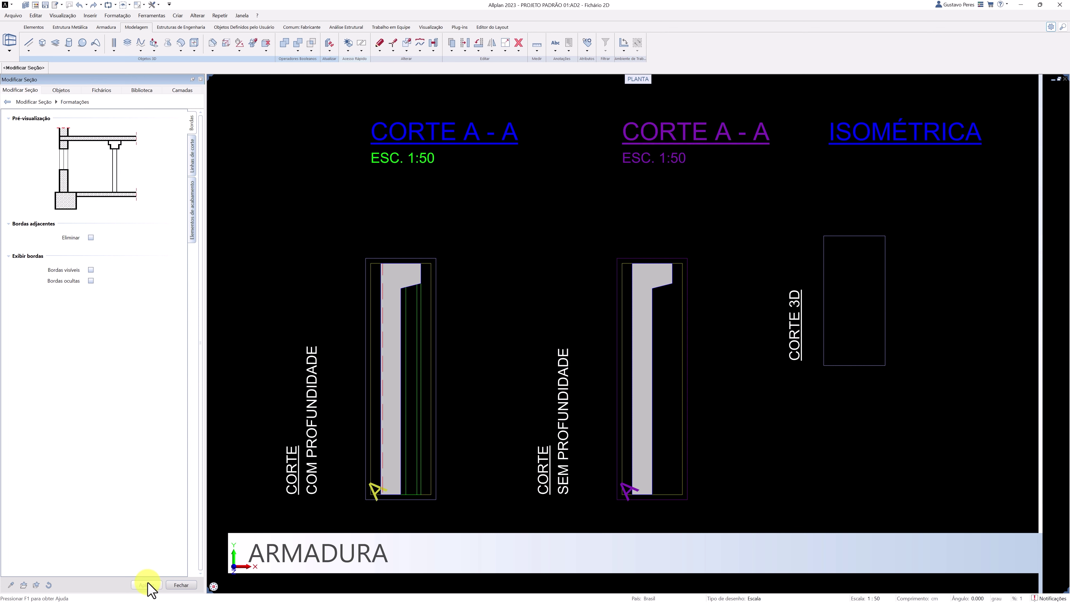
left_click(173, 585)
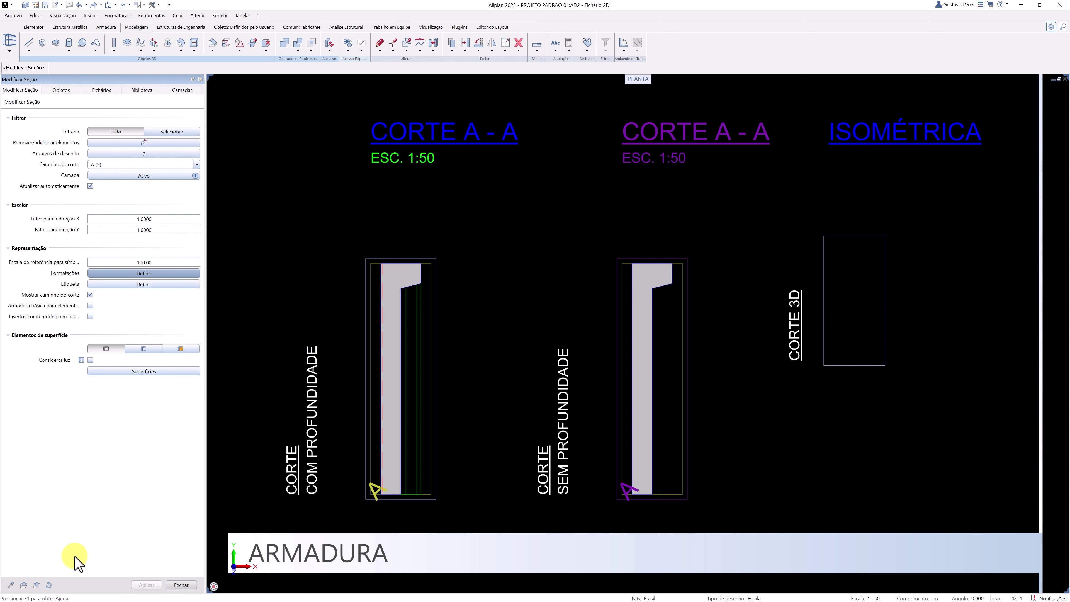
Save the section settings as favorite 'CORTE DE FORMA SEM PROFUNDIDADE'.
left_click(37, 585)
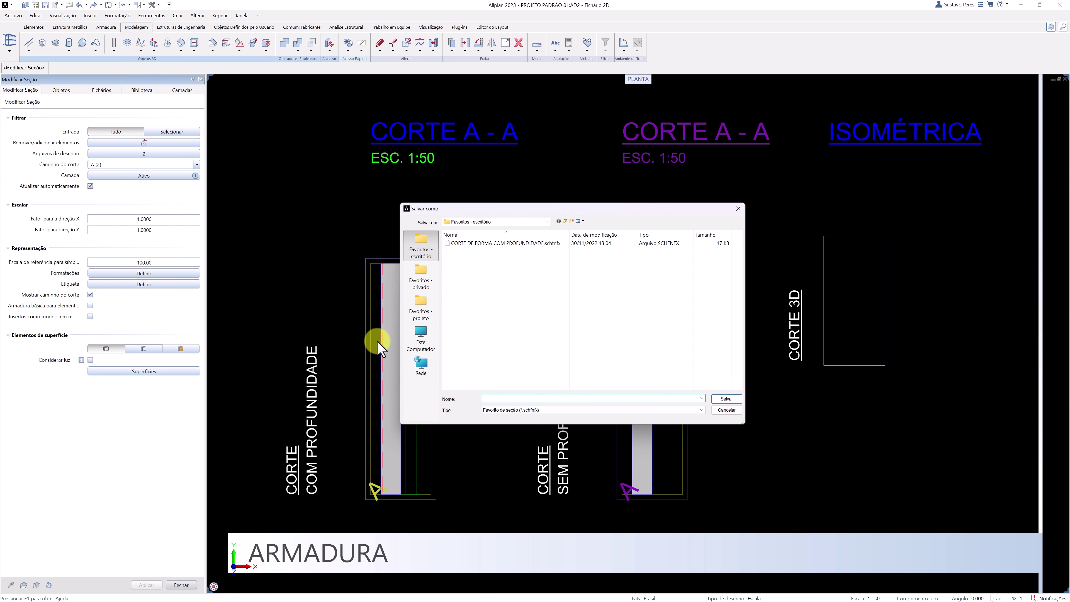
left_click(469, 243)
left_click(520, 398)
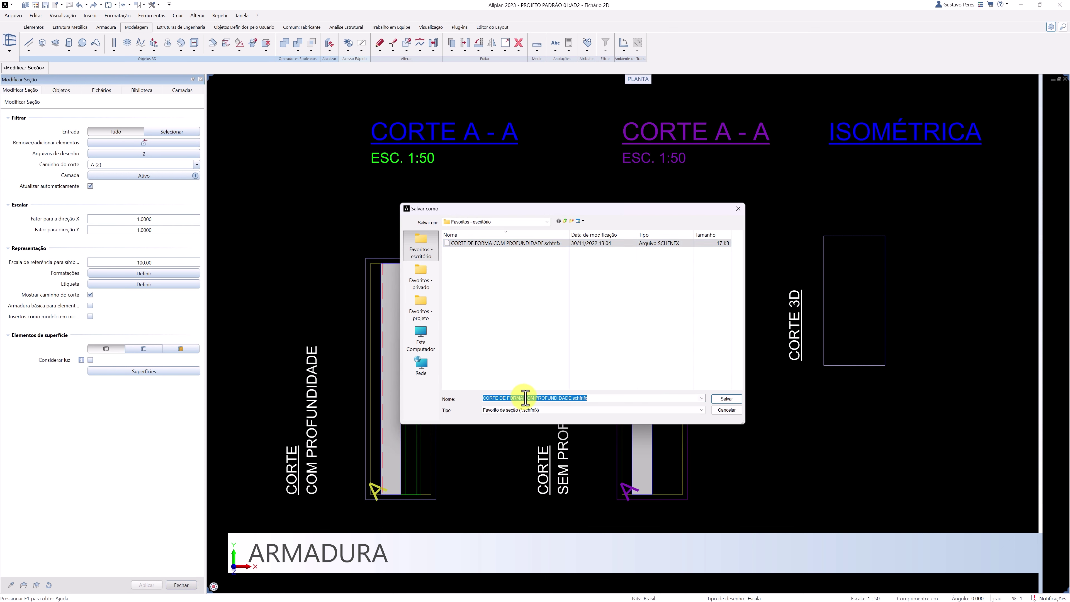
left_click(529, 398)
type("SE")
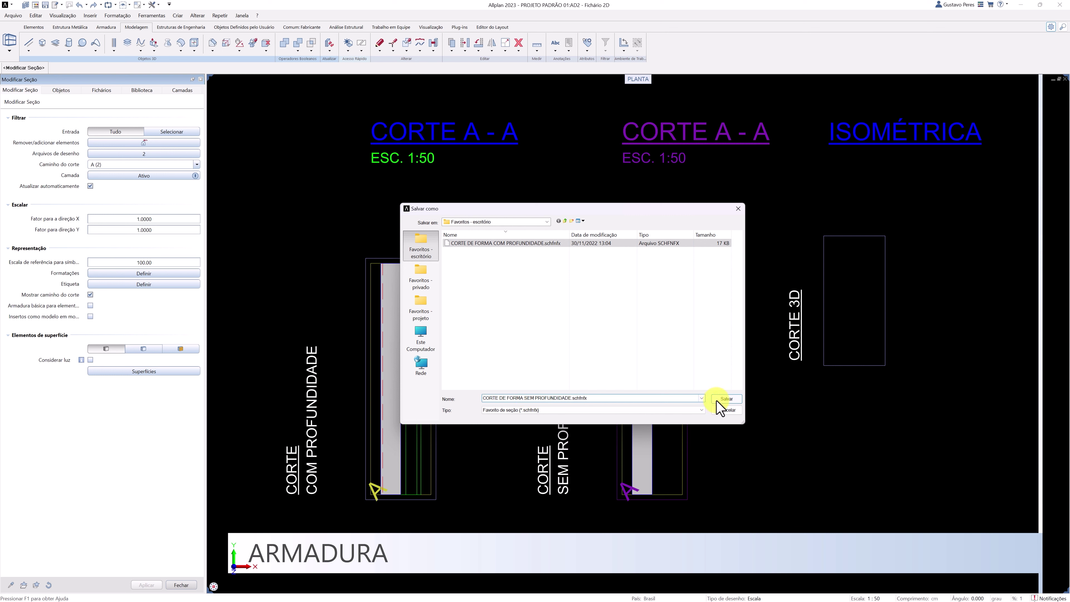
left_click(725, 399)
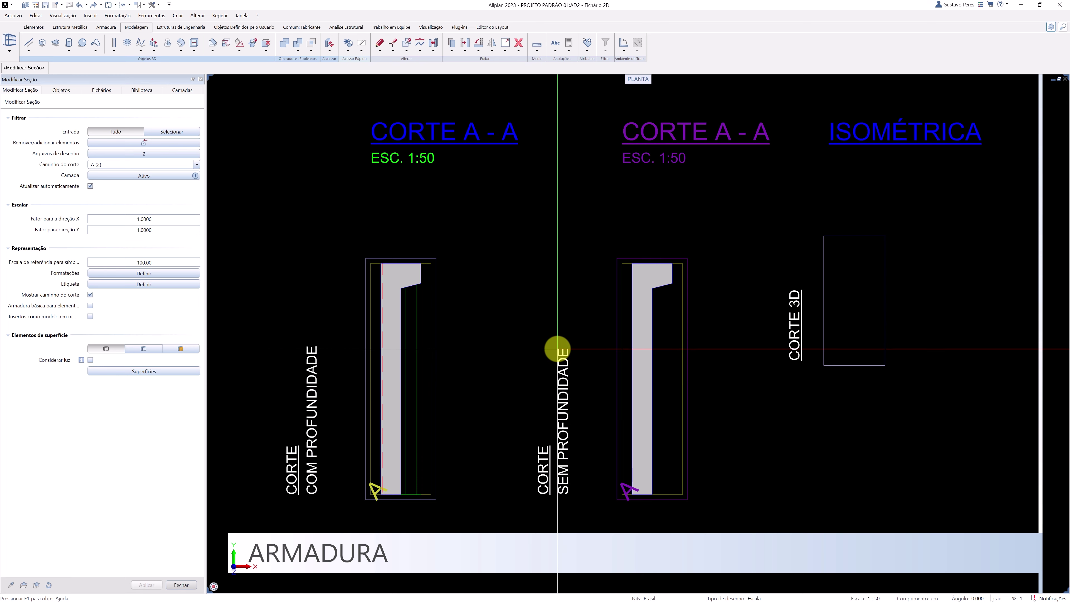
scroll(556, 351, "down", 3)
middle_click_drag(653, 387, 592, 382)
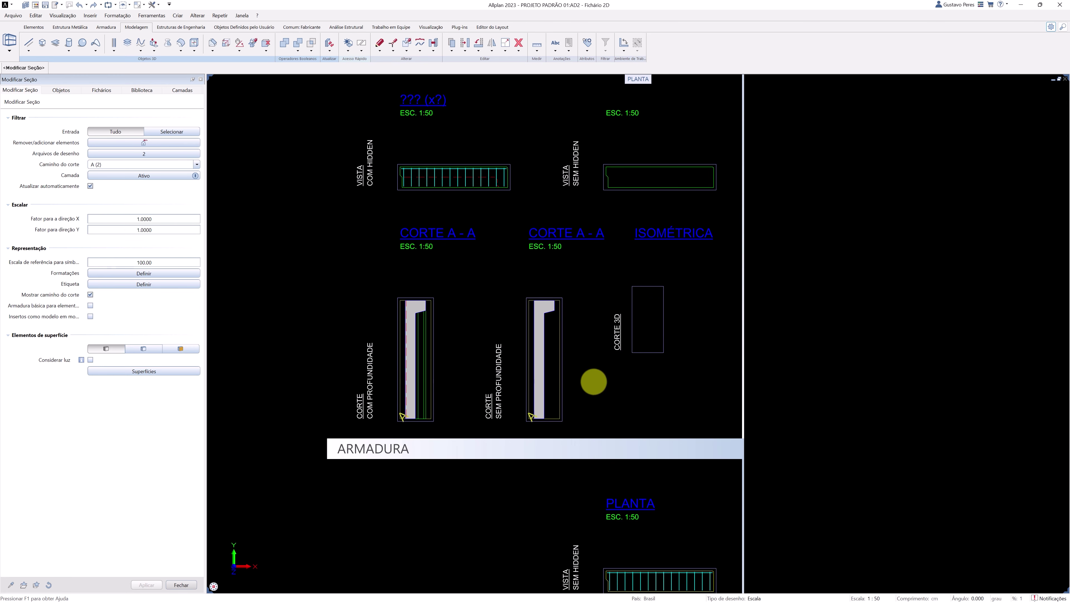
Make the CORTE 3D section draw from drawing file 2 Fichário 2D and apply.
key("Escape")
double_click(642, 357)
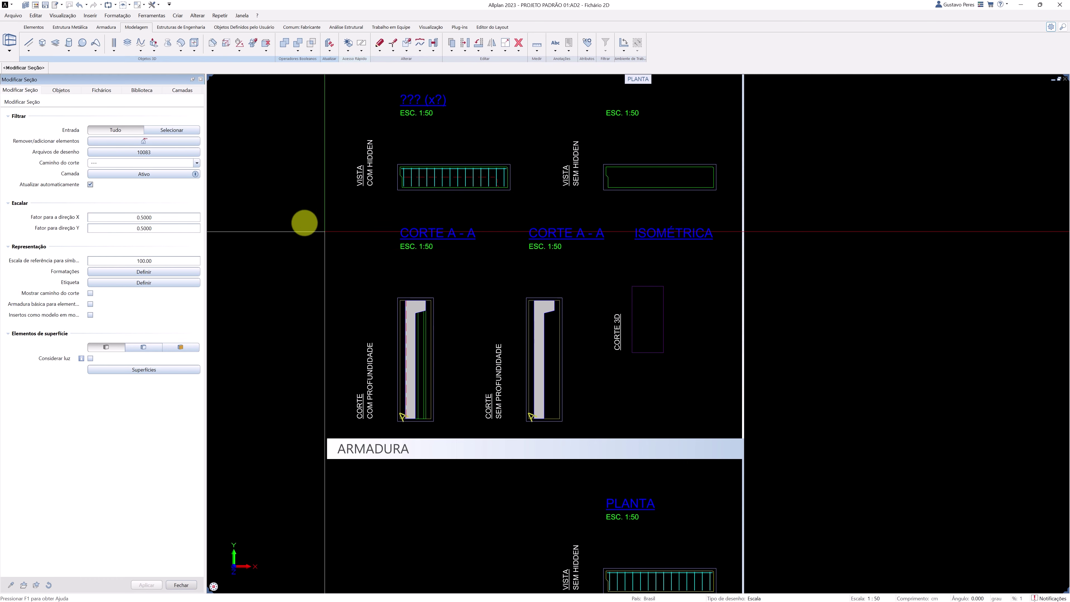
left_click(155, 154)
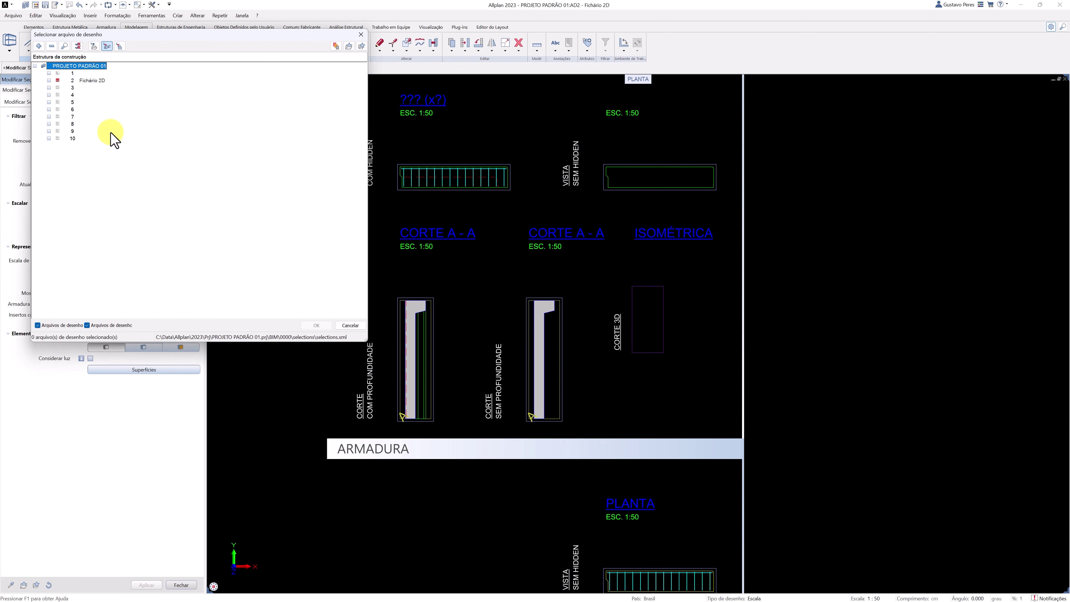
left_click(50, 81)
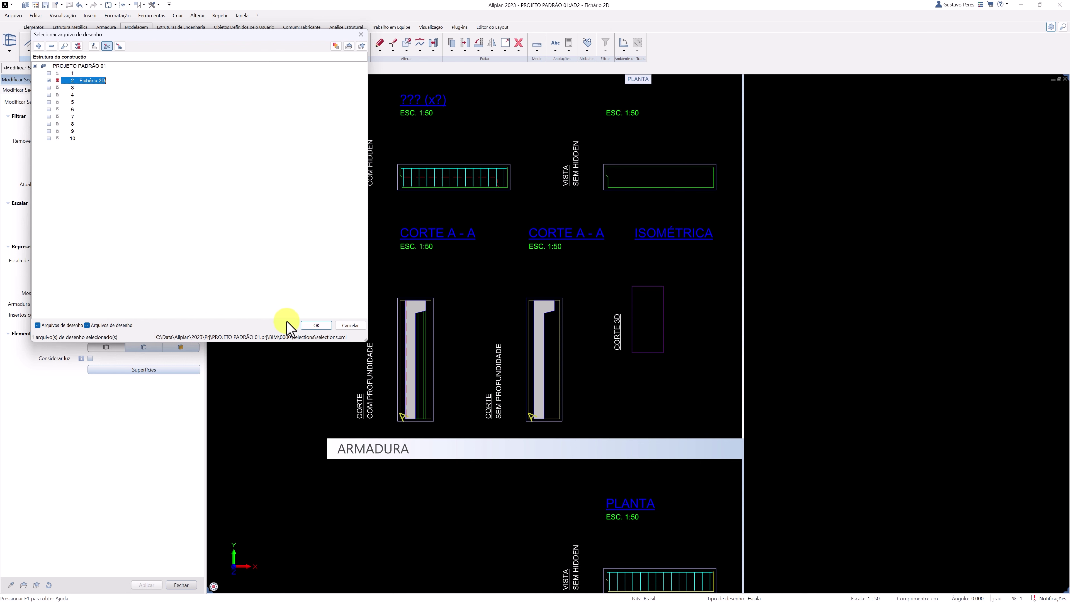
left_click(314, 325)
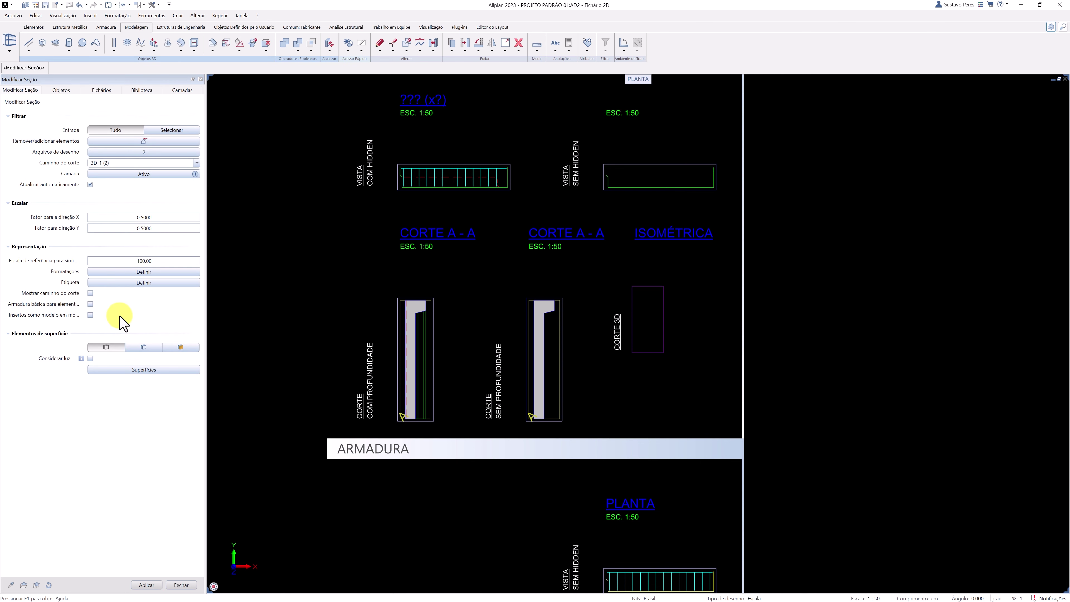
left_click(145, 586)
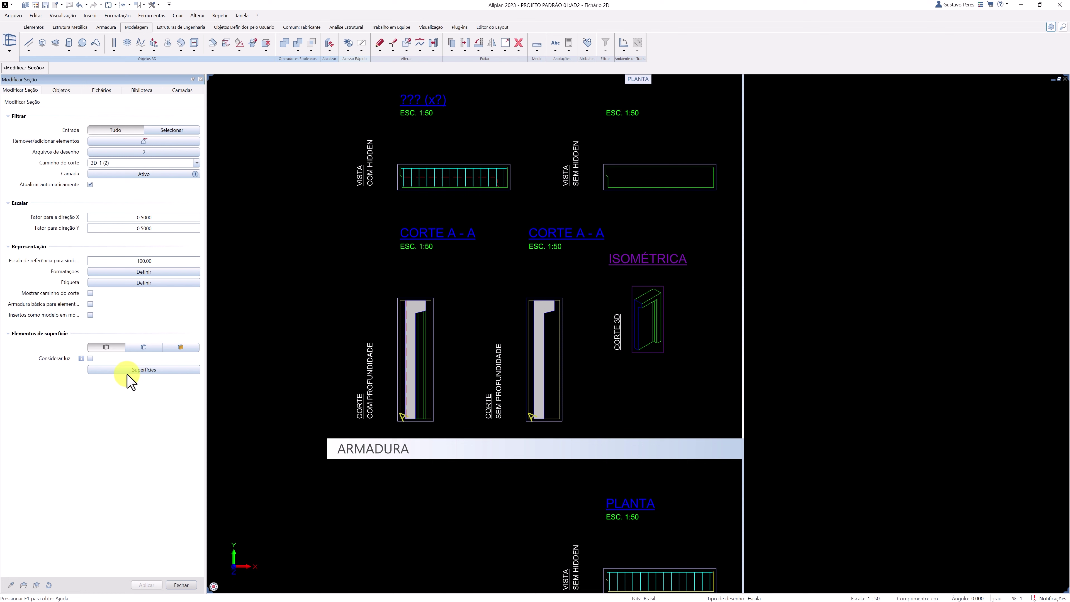
Try hidden edges on the 3D section, then turn them off and apply visible edges only.
left_click(110, 272)
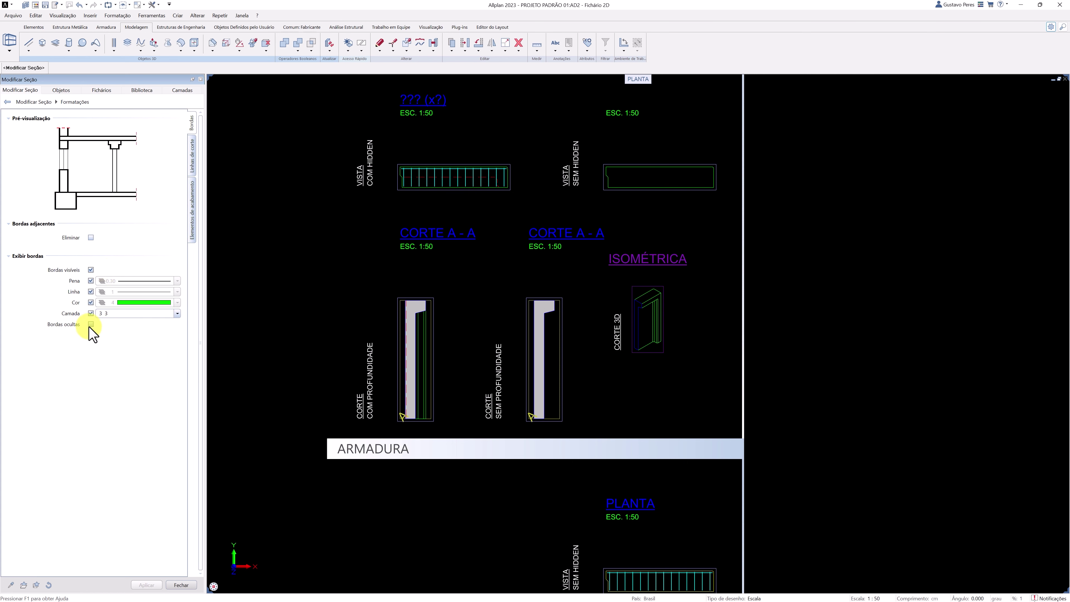
left_click(91, 324)
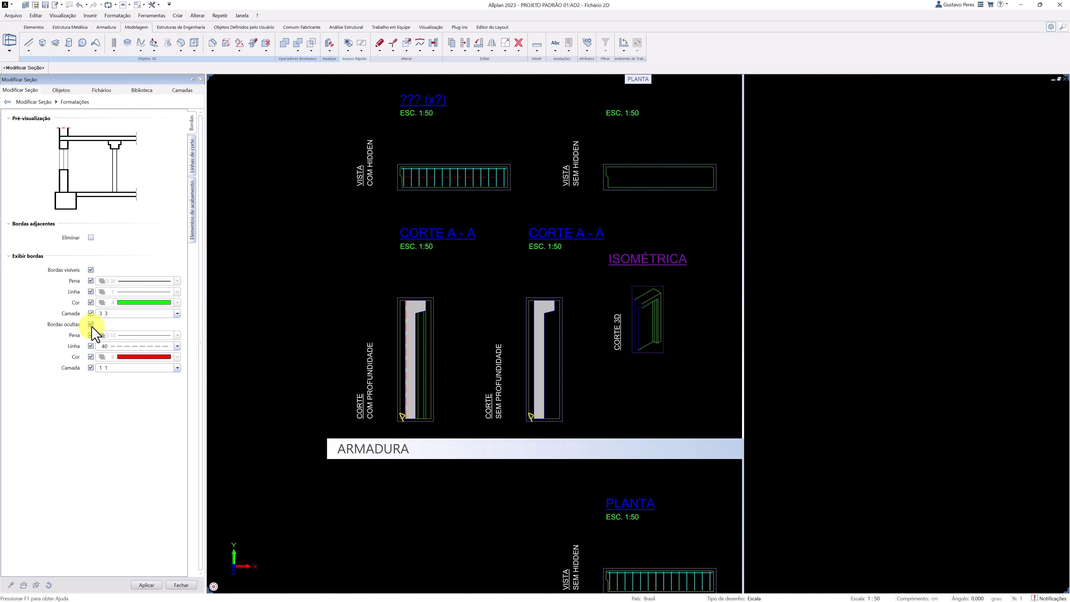
left_click(151, 585)
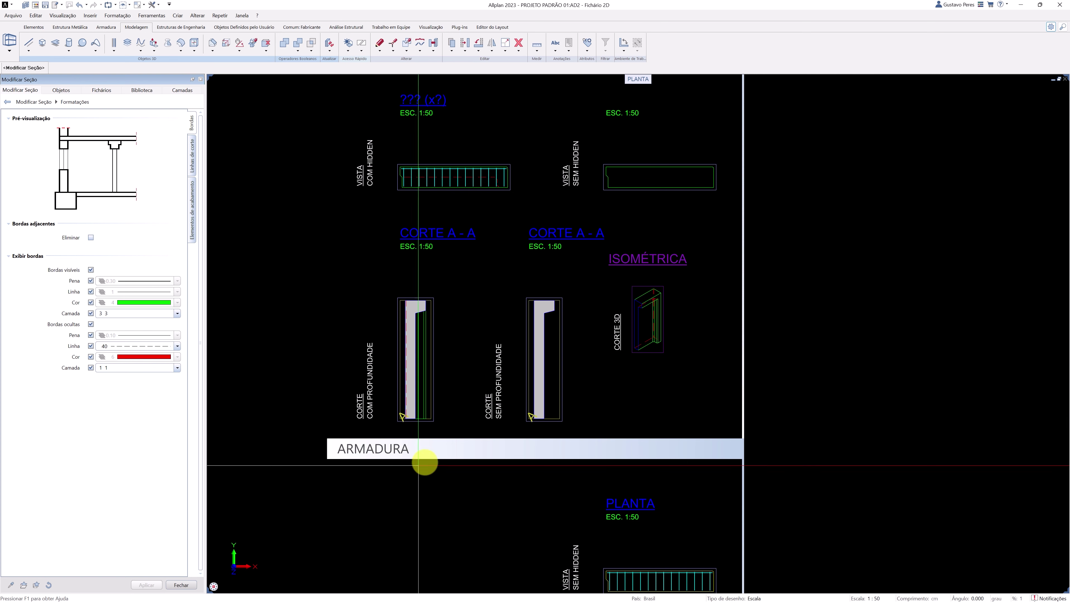
scroll(651, 285, "up", 2)
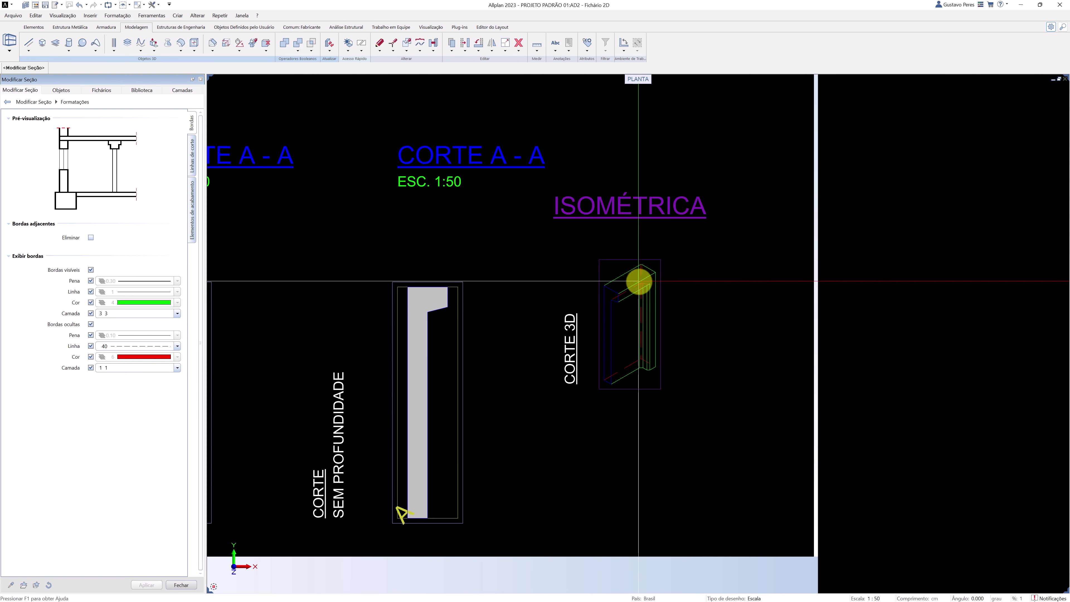
left_click(91, 324)
left_click(144, 585)
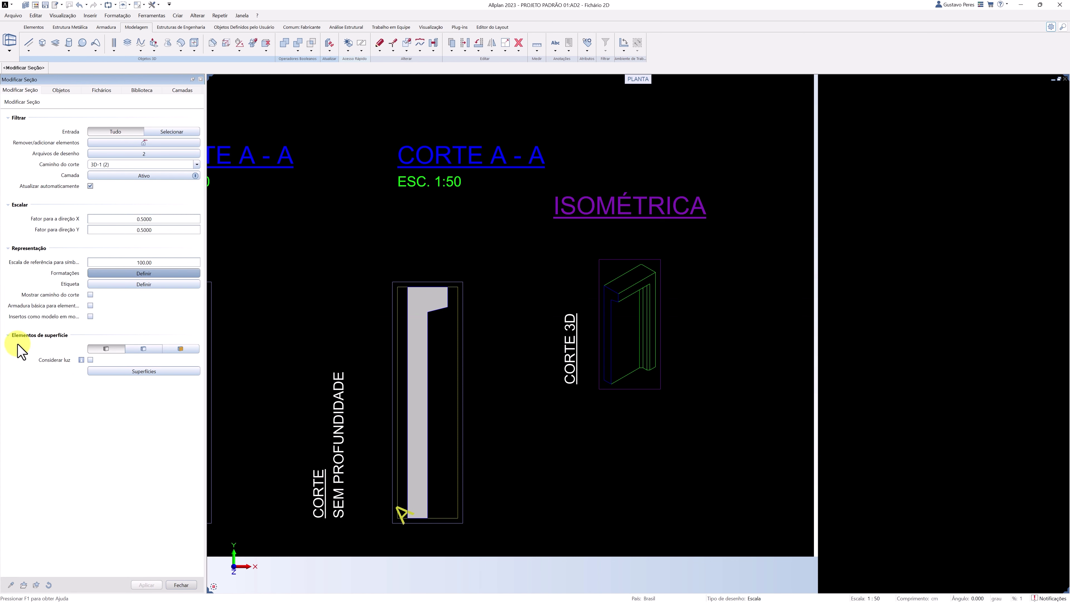
Preview the 3D section with grey shading, lighting and shadows, then concrete texture.
left_click(144, 349)
left_click(151, 585)
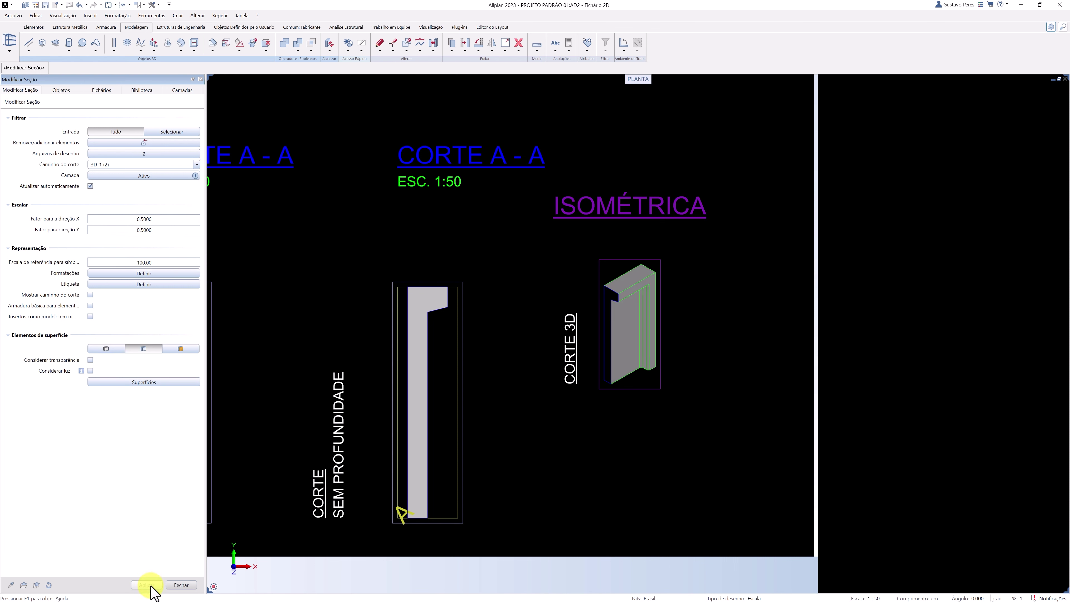
left_click(90, 371)
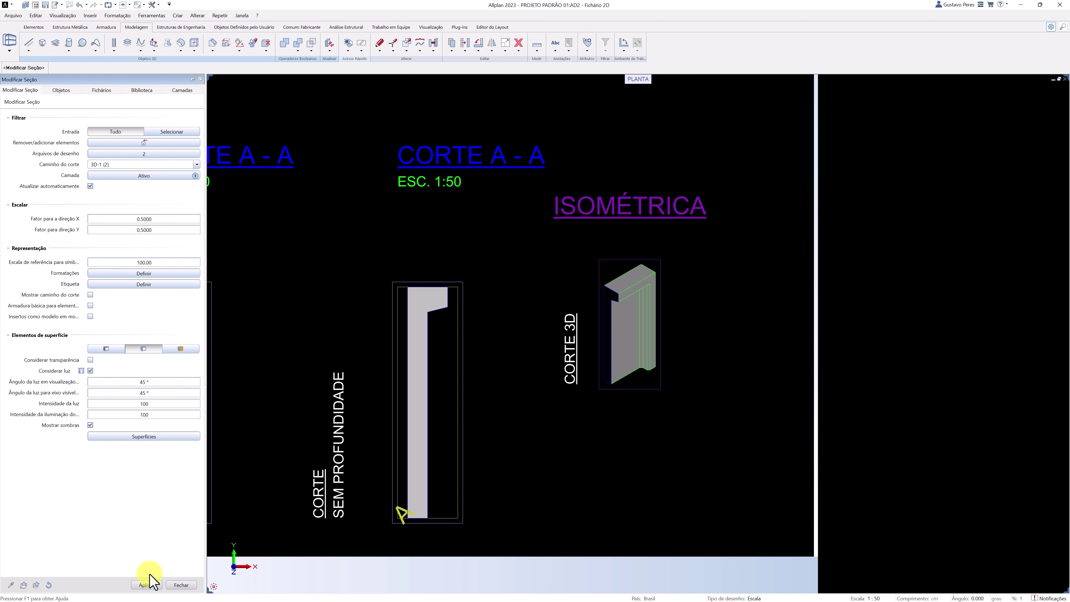
left_click(148, 585)
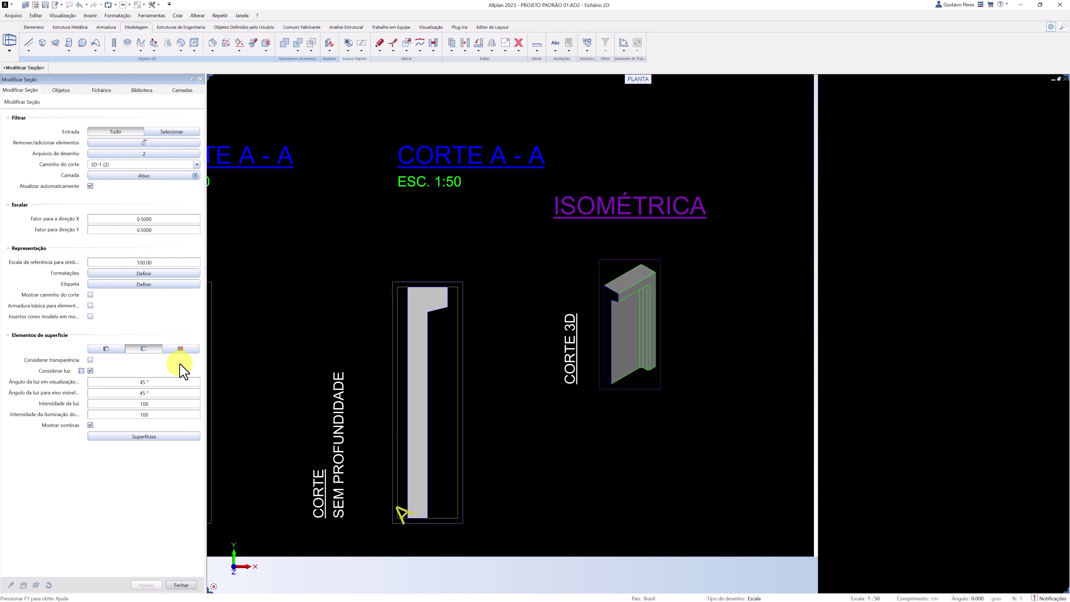
left_click(181, 349)
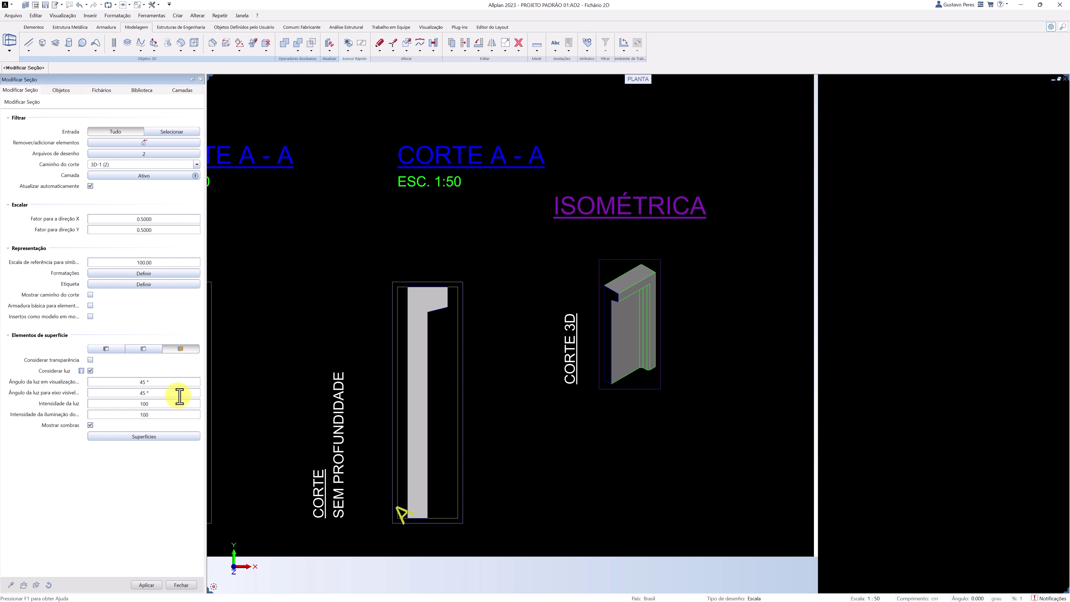
left_click(145, 585)
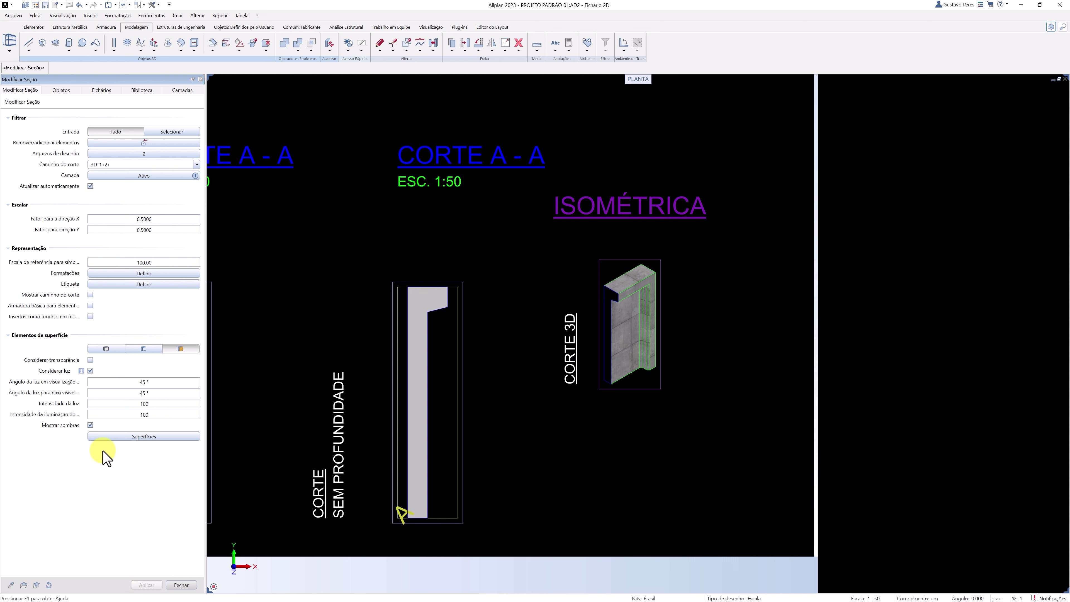
Turn off shadows and lighting and apply the wireframe surface display.
left_click(90, 425)
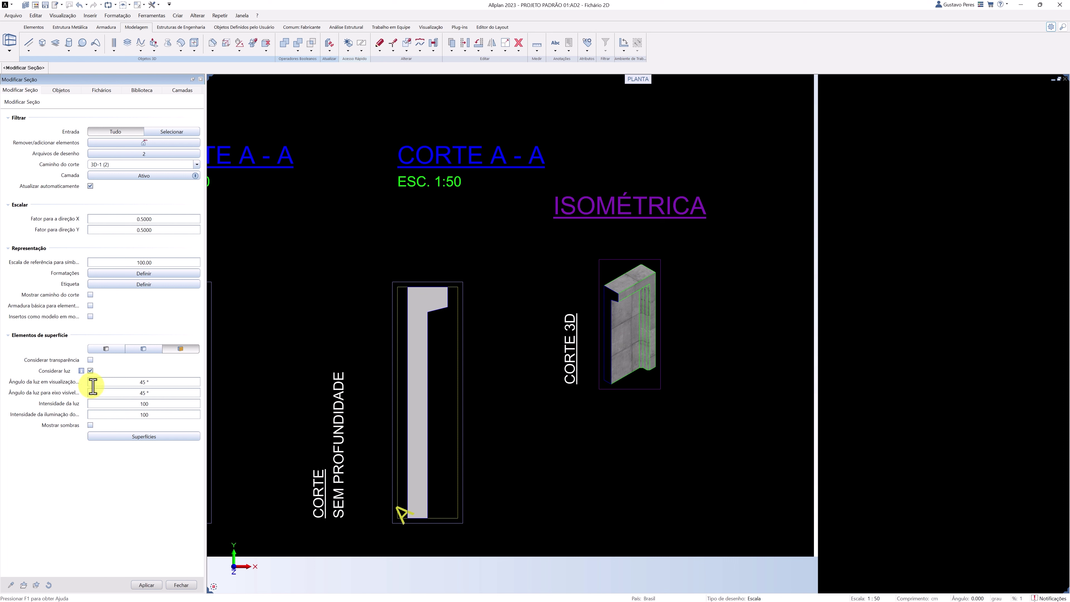
left_click(90, 371)
left_click(100, 349)
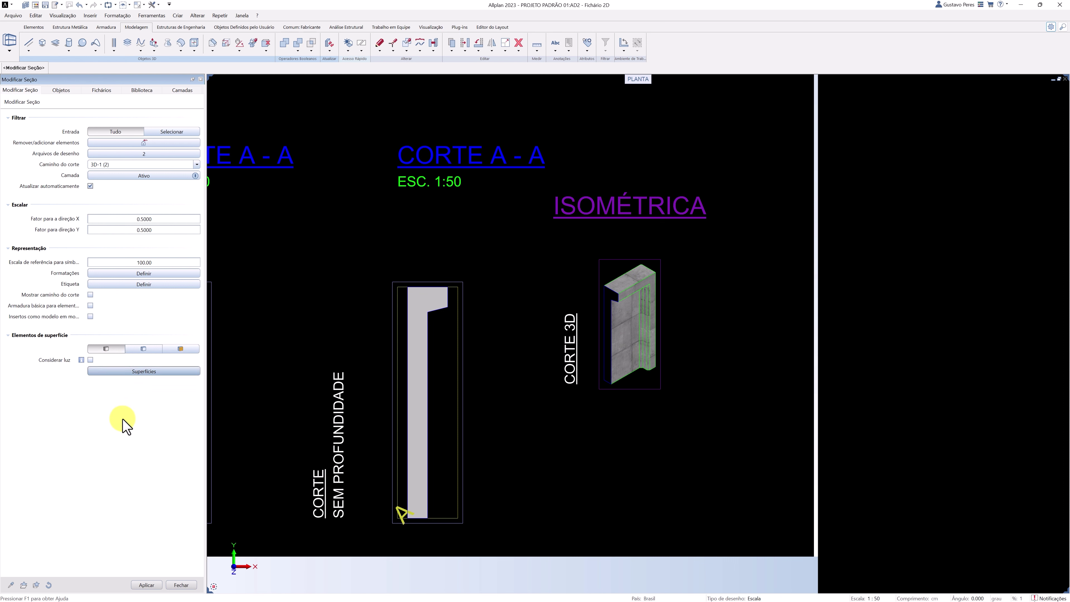
left_click(147, 584)
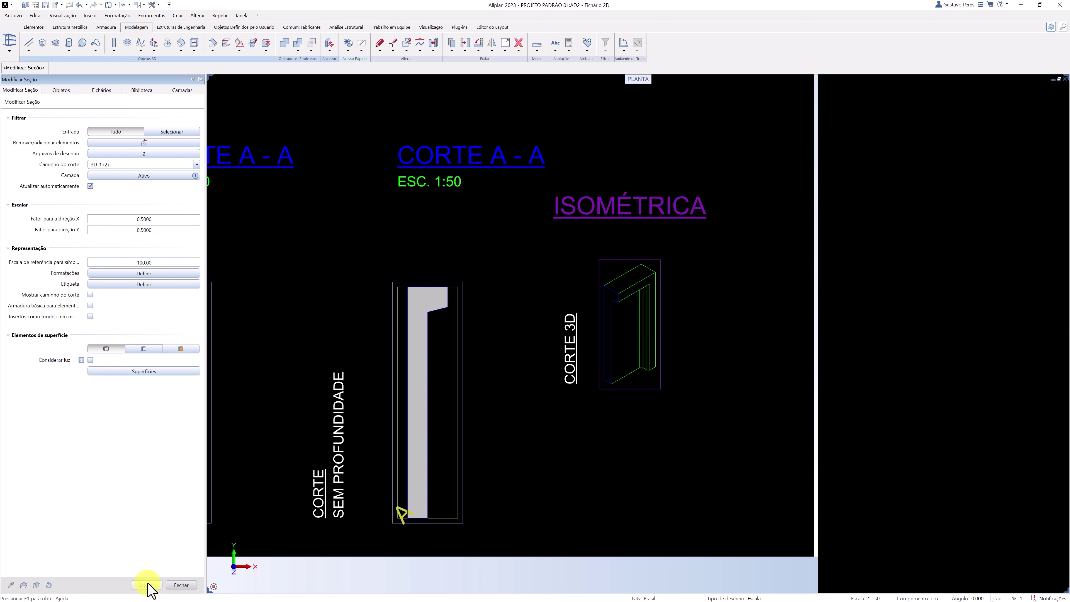
Close the CORTE 3D settings and bring the ARMADURA section views into view.
left_click(183, 583)
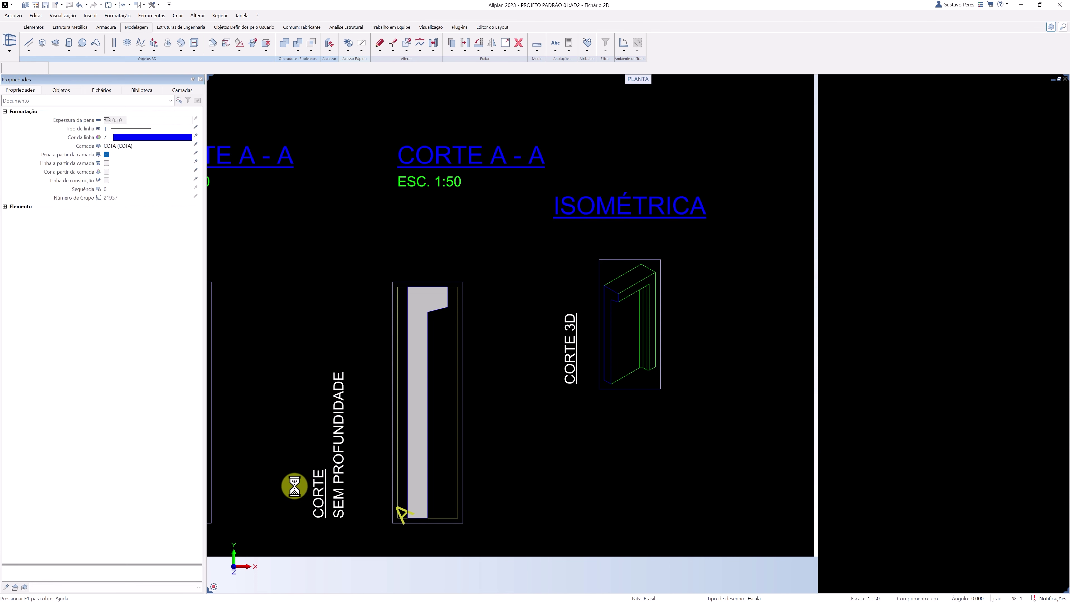
scroll(300, 479, "down", 3)
scroll(299, 479, "down", 2)
middle_click_drag(303, 530, 310, 442)
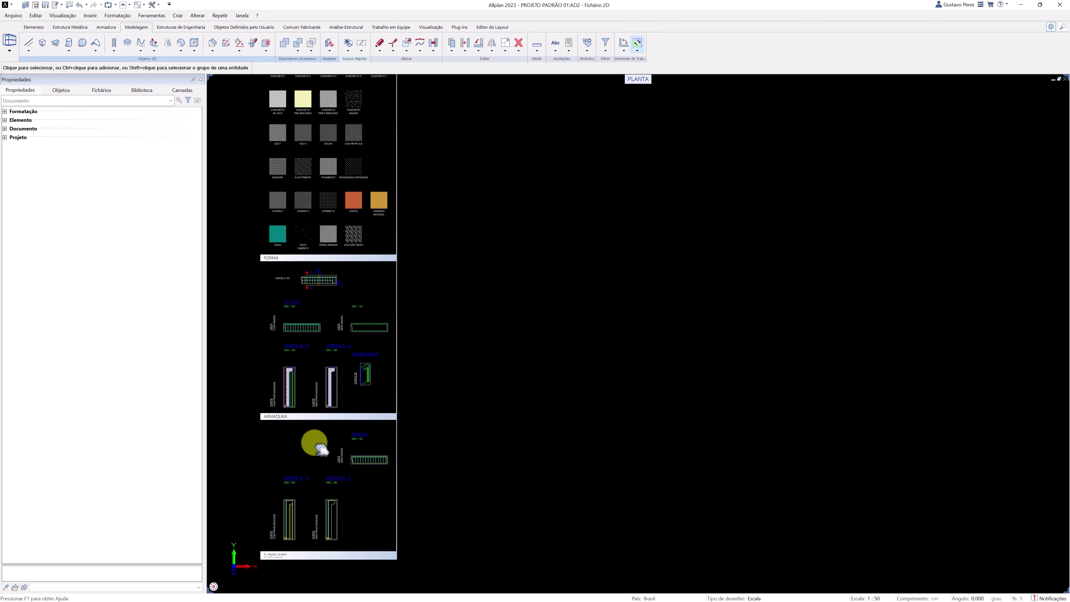
scroll(311, 464, "up", 3)
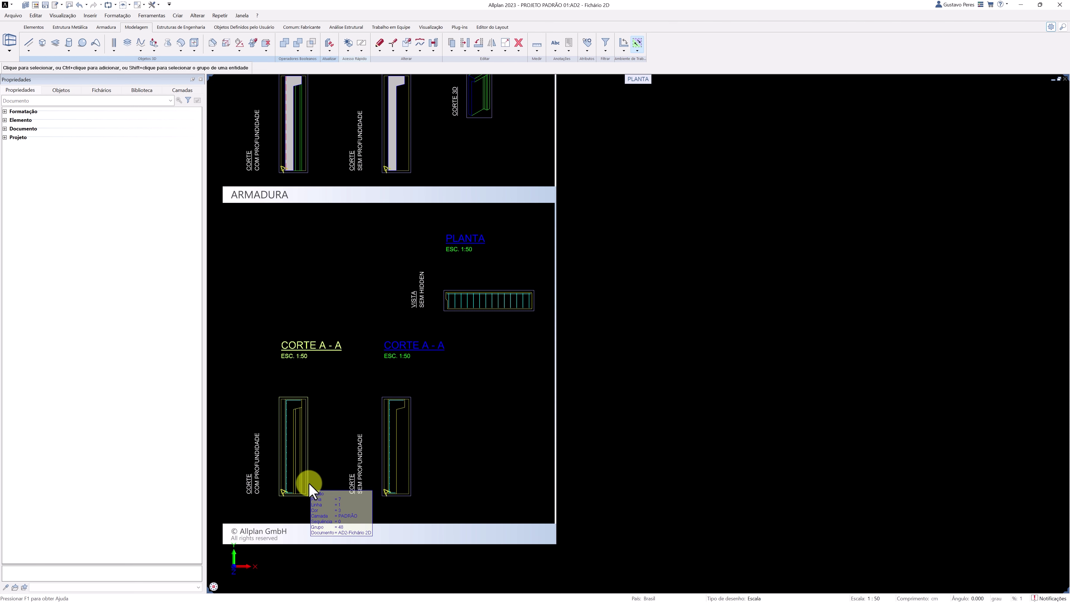
Draw a trial section line in the FORMA view, cancel it, and open the lower-left CORTE A - A section.
right_click(309, 483)
right_click(310, 482)
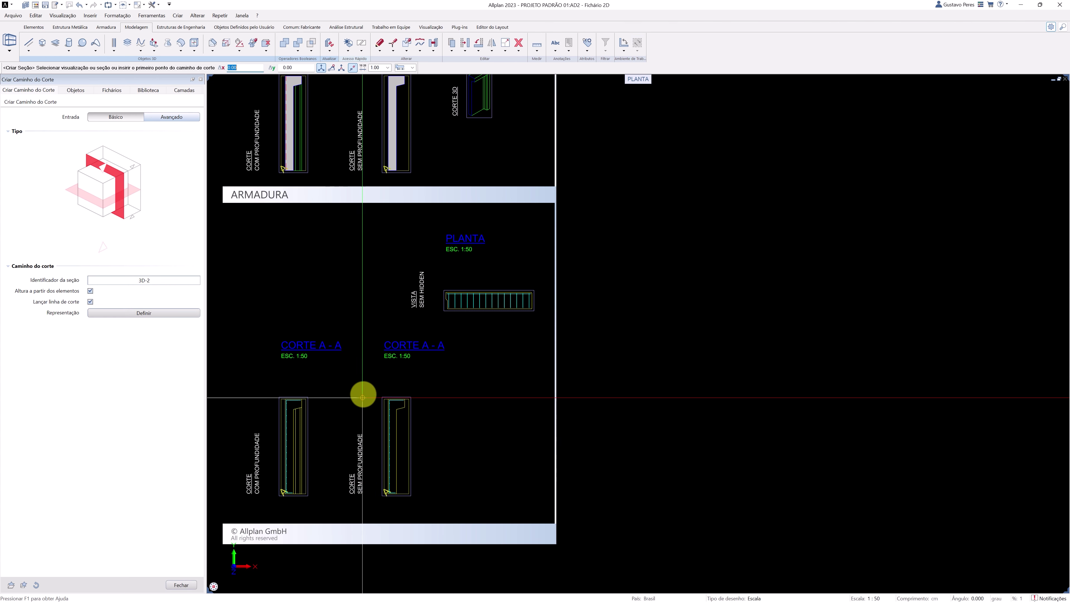
scroll(367, 375, "down", 2)
mouse_move(367, 375)
middle_mouse_down()
mouse_move(372, 344)
mouse_move(369, 415)
middle_mouse_up()
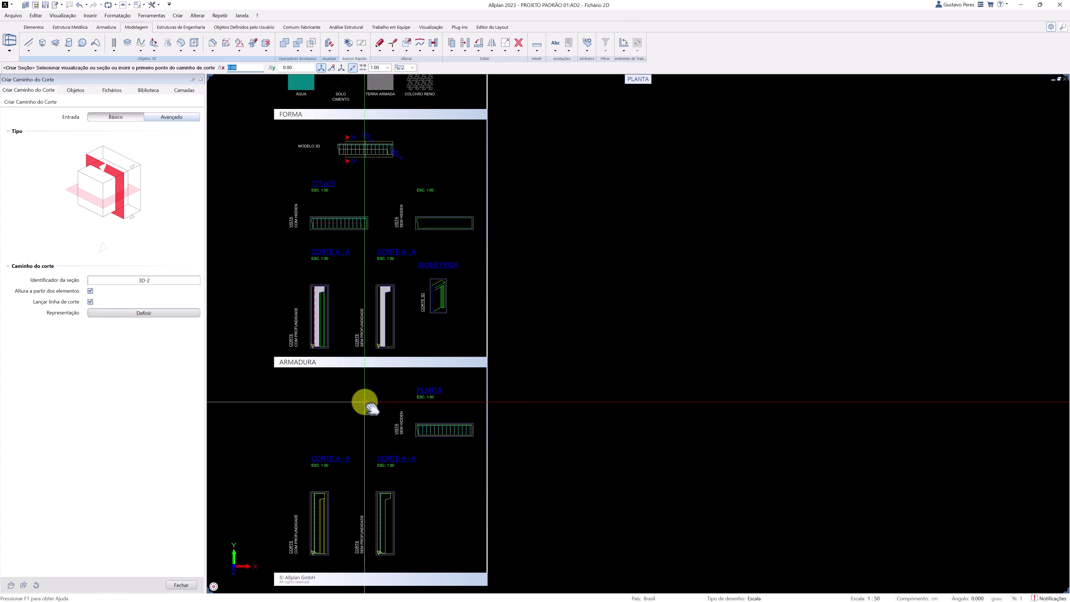
left_click(335, 168)
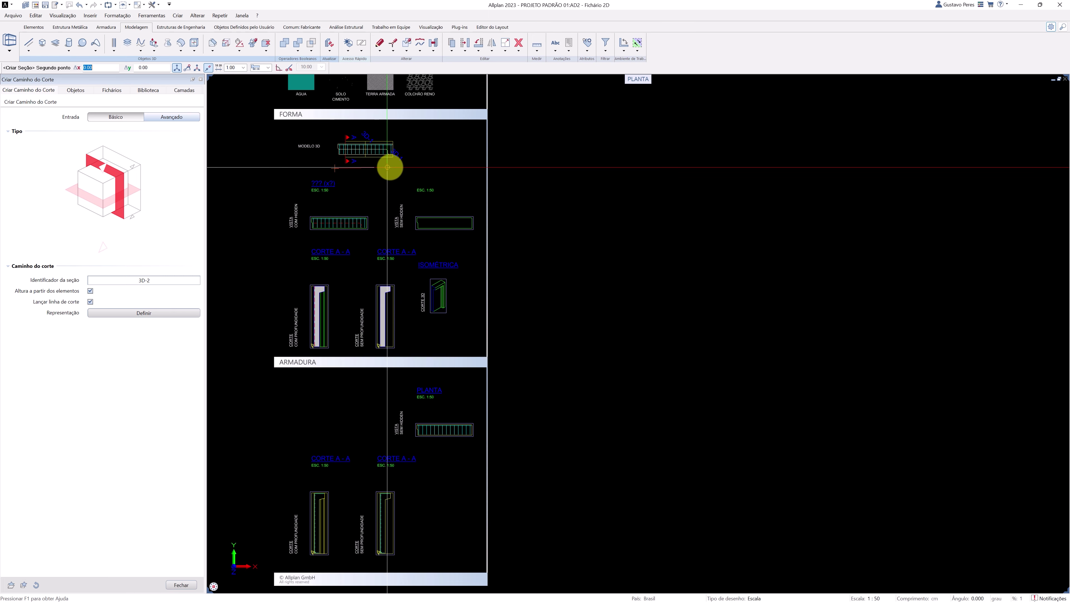
left_click(411, 168)
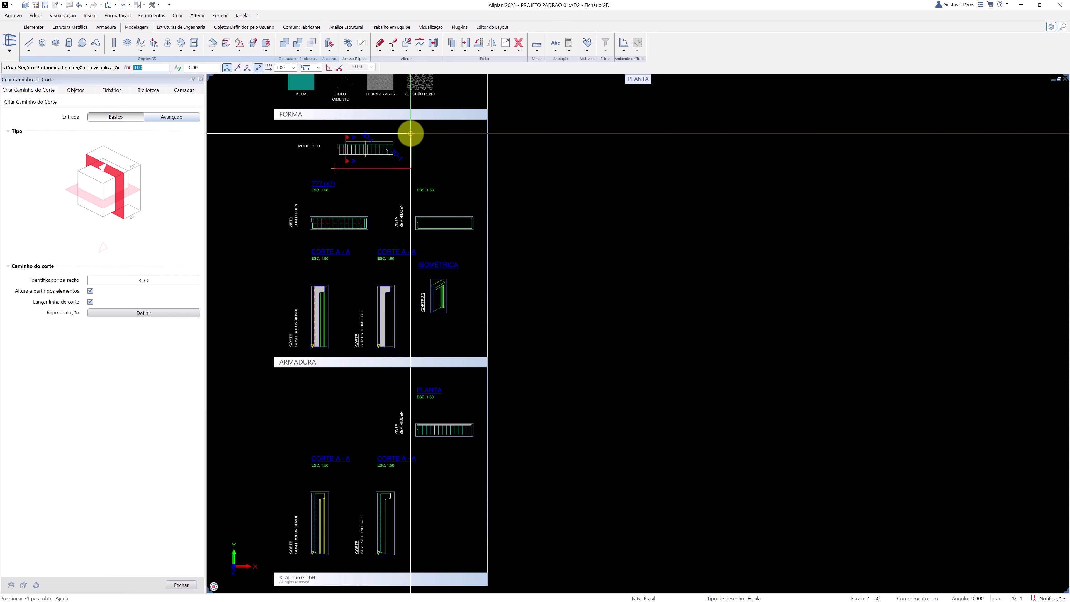
left_click(411, 137)
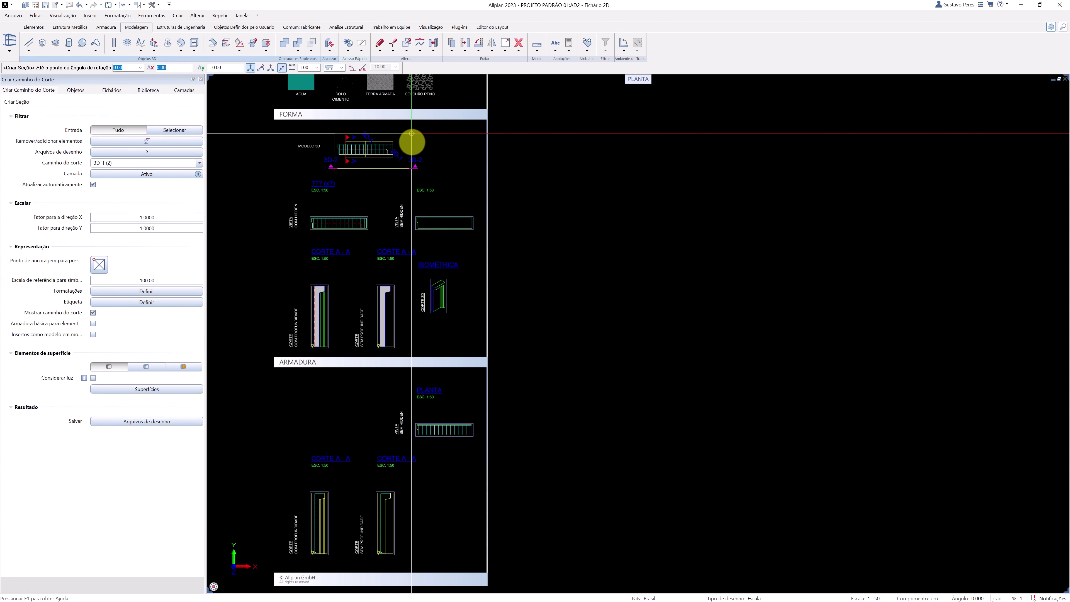
key("Escape")
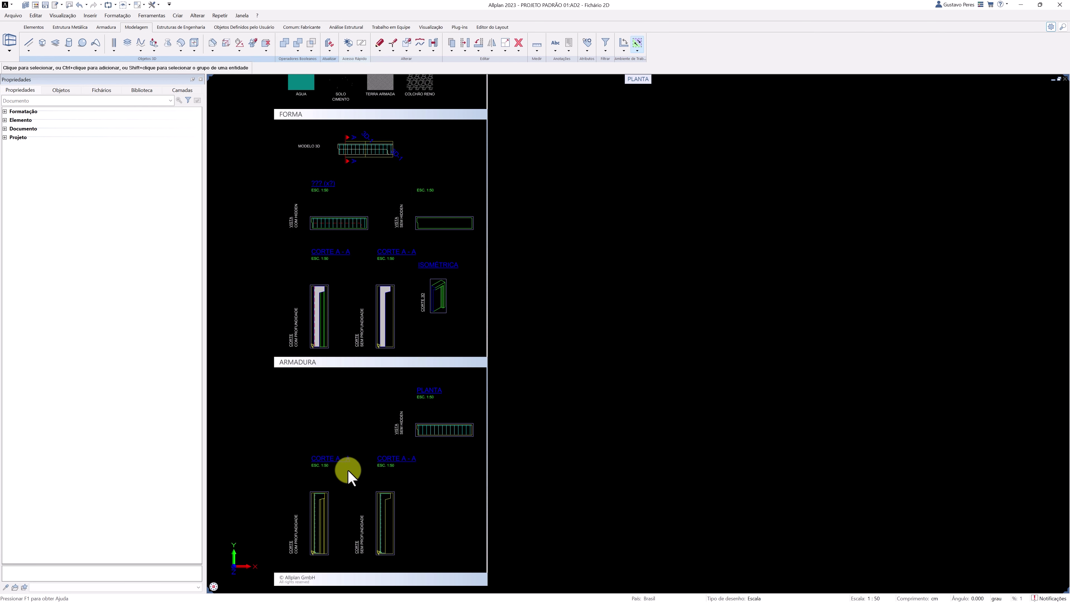
scroll(329, 492, "up", 2)
double_click(326, 490)
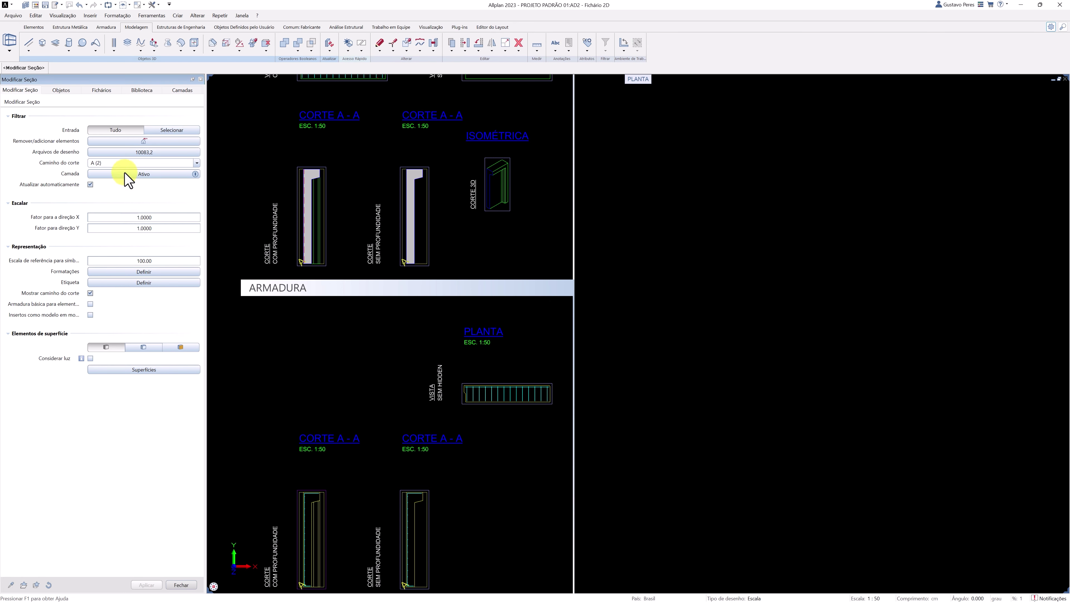
Set the lower-left CORTE A - A section to drawing file 2 and apply its cut-line formatting.
left_click(123, 153)
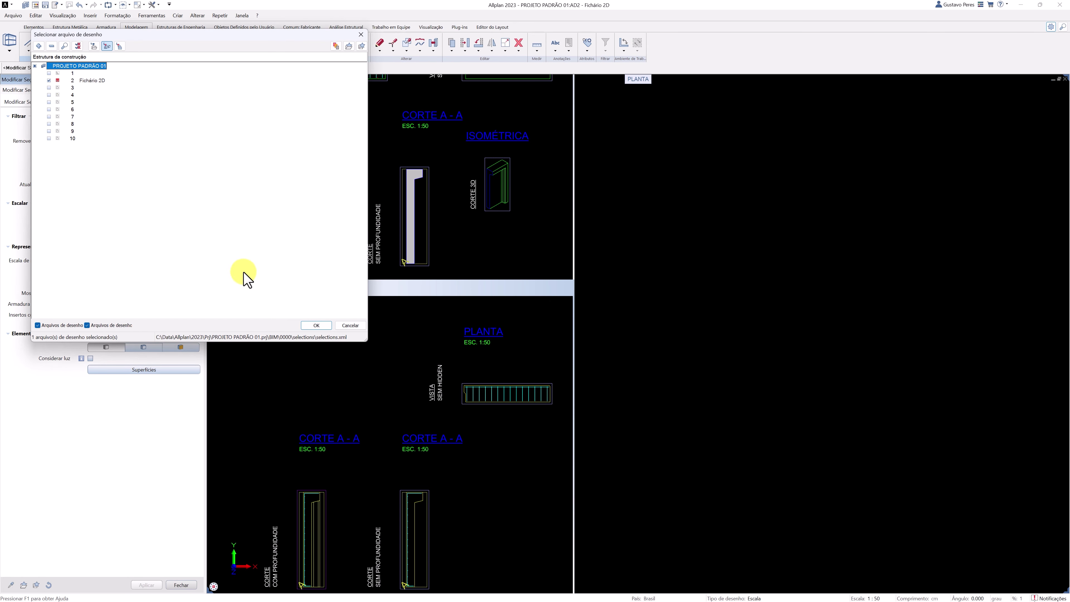
left_click(314, 324)
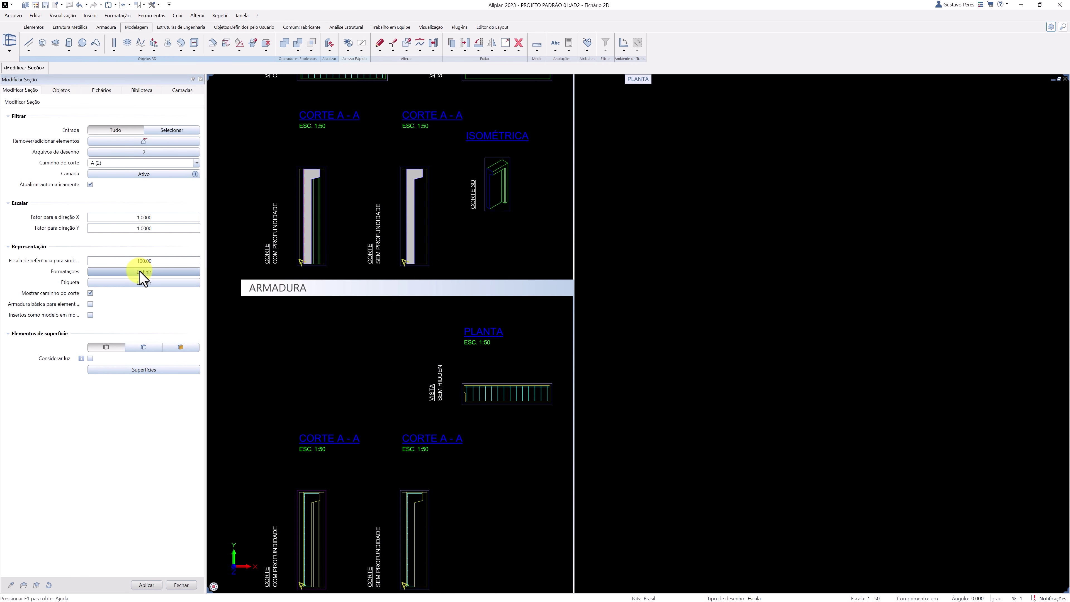
left_click(142, 271)
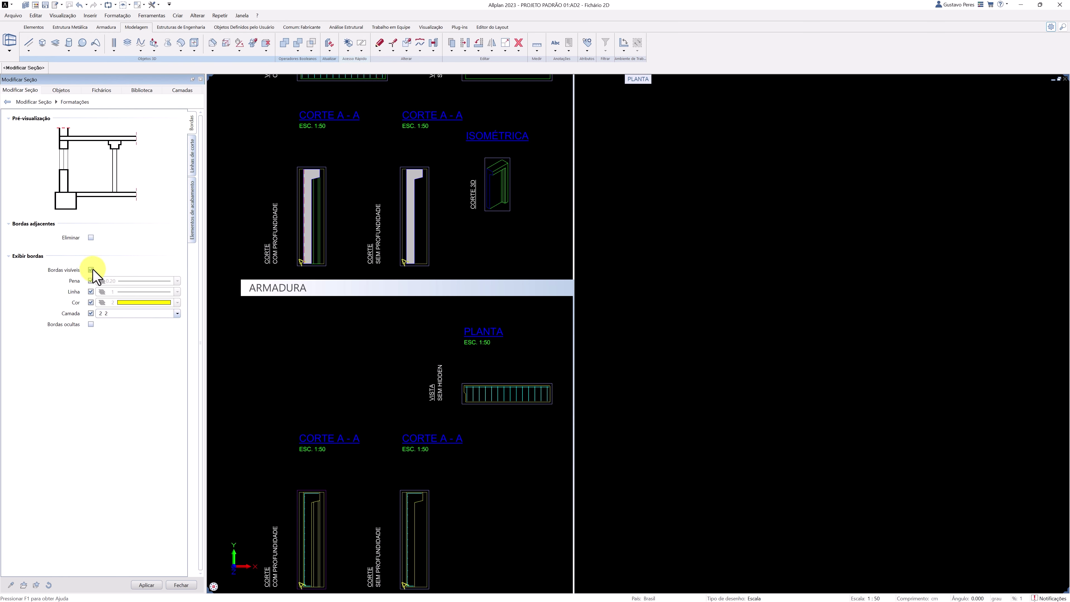
left_click(191, 166)
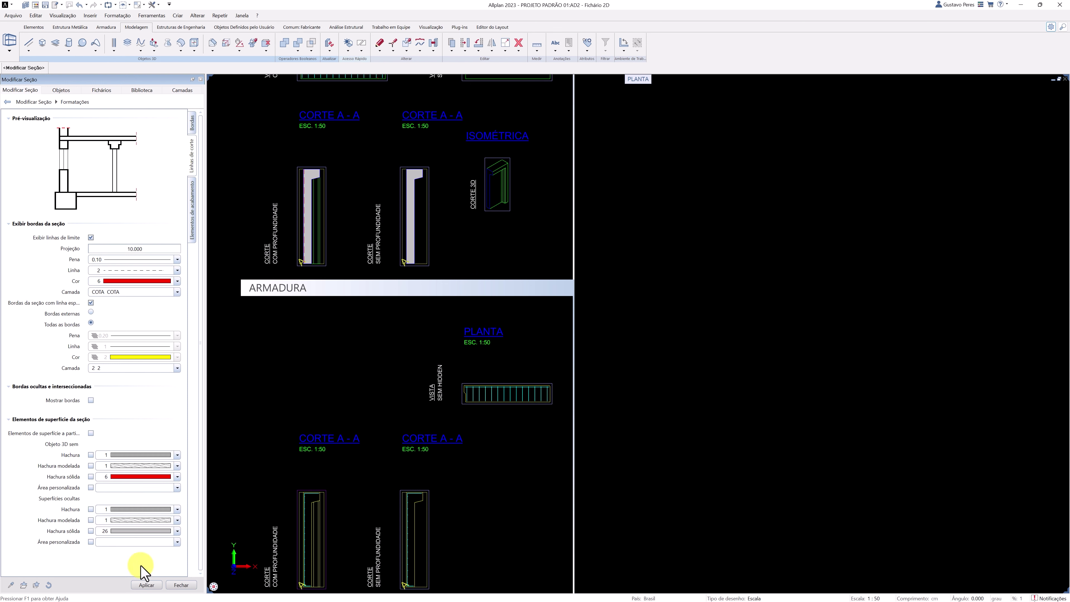
left_click(147, 584)
left_click(173, 585)
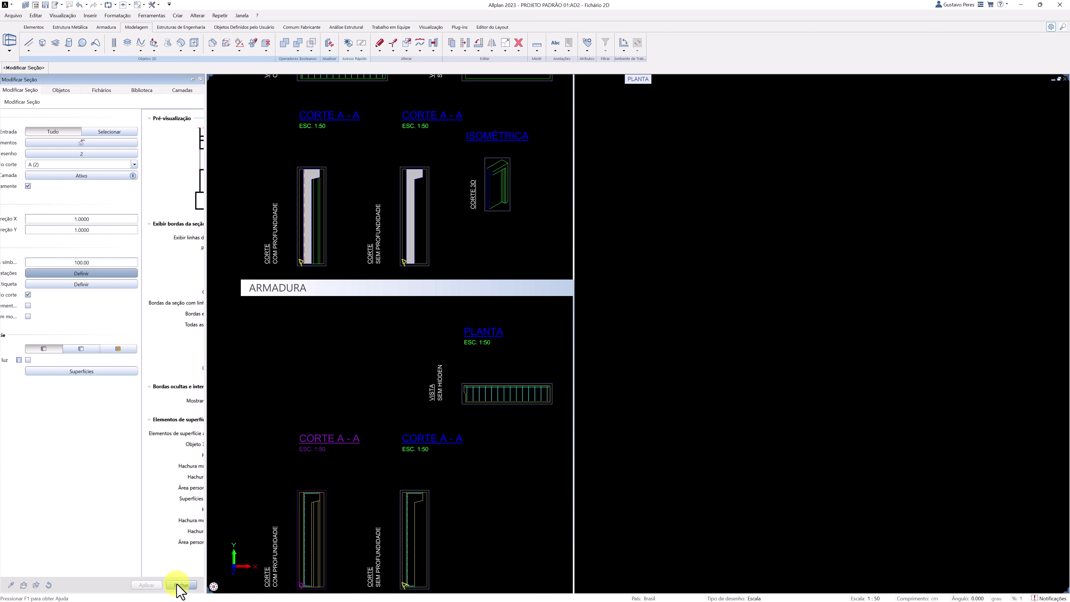
middle_click_drag(361, 565, 328, 497)
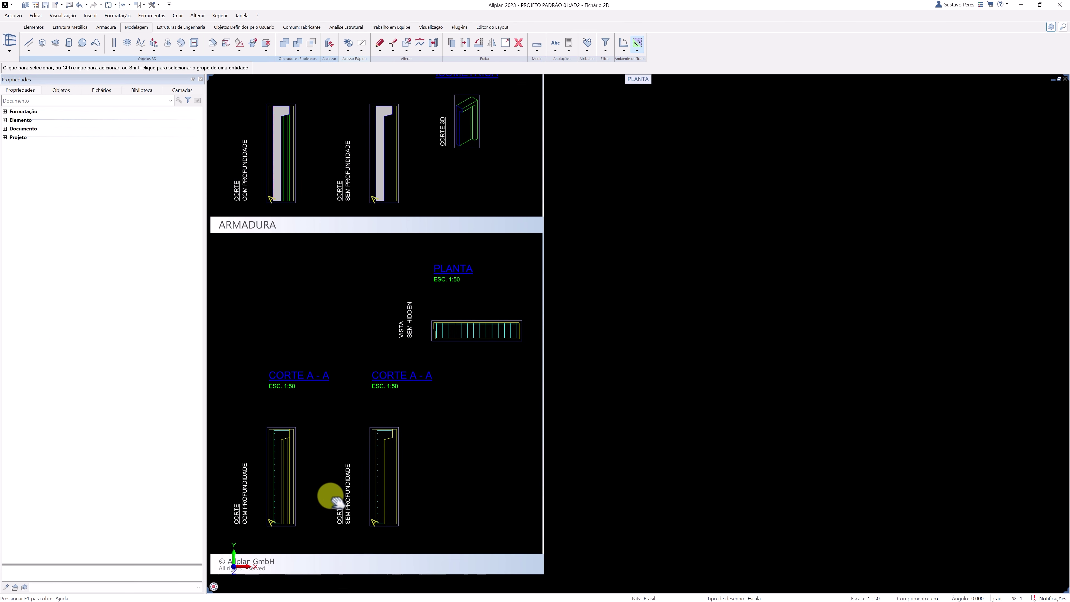
scroll(372, 531, "up", 2)
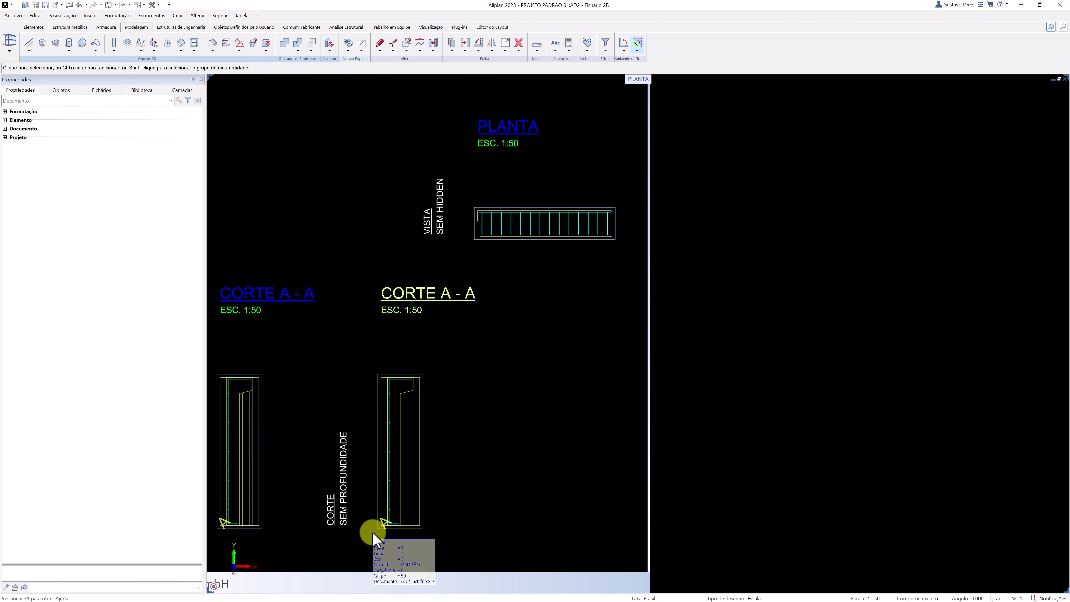
left_click(412, 528)
double_click(421, 529)
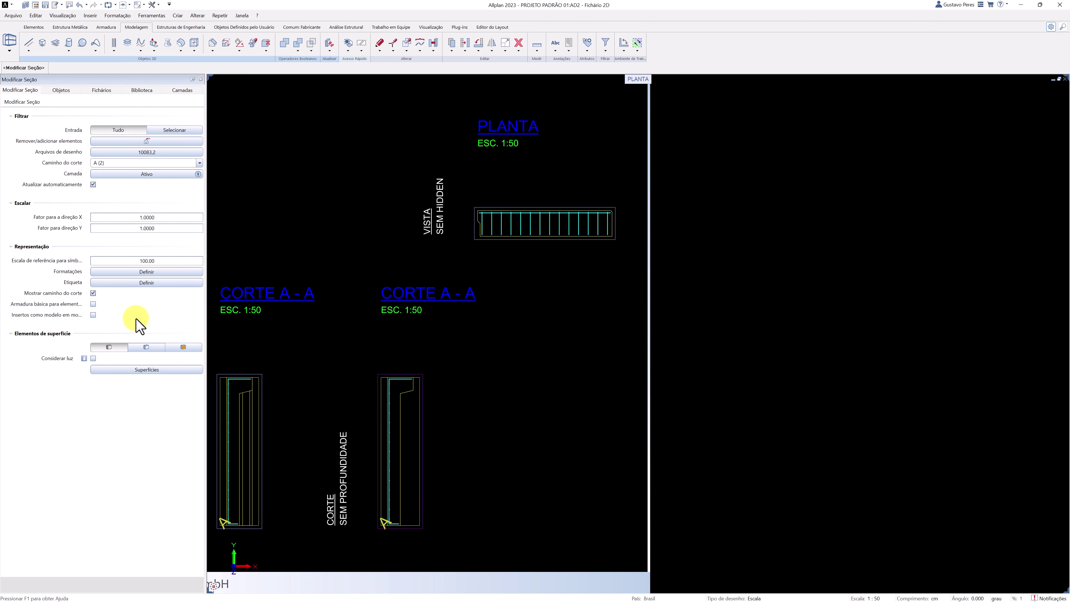
left_click(102, 279)
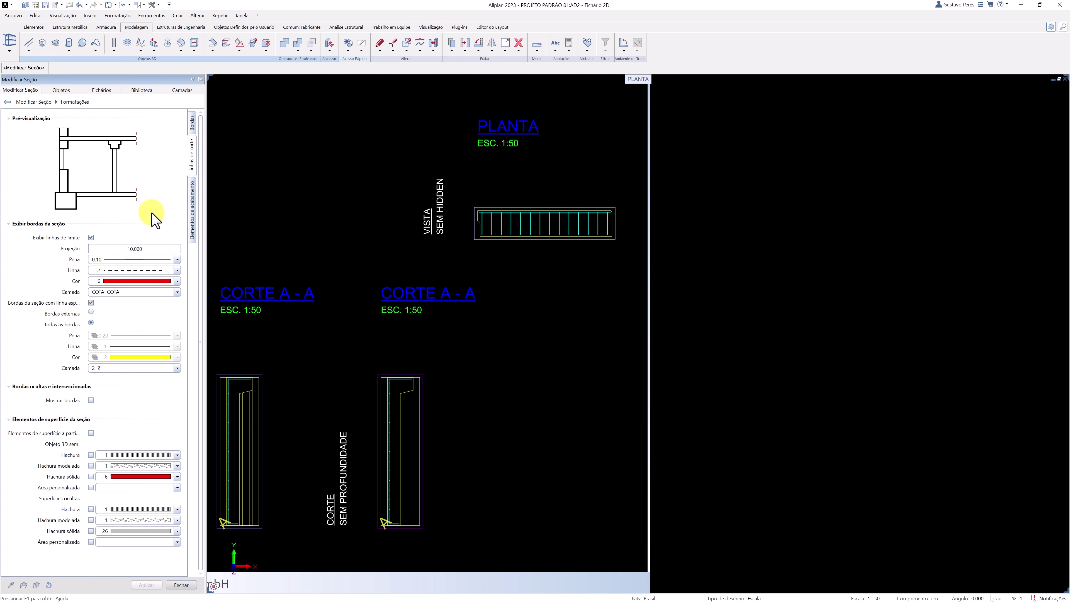
left_click(192, 127)
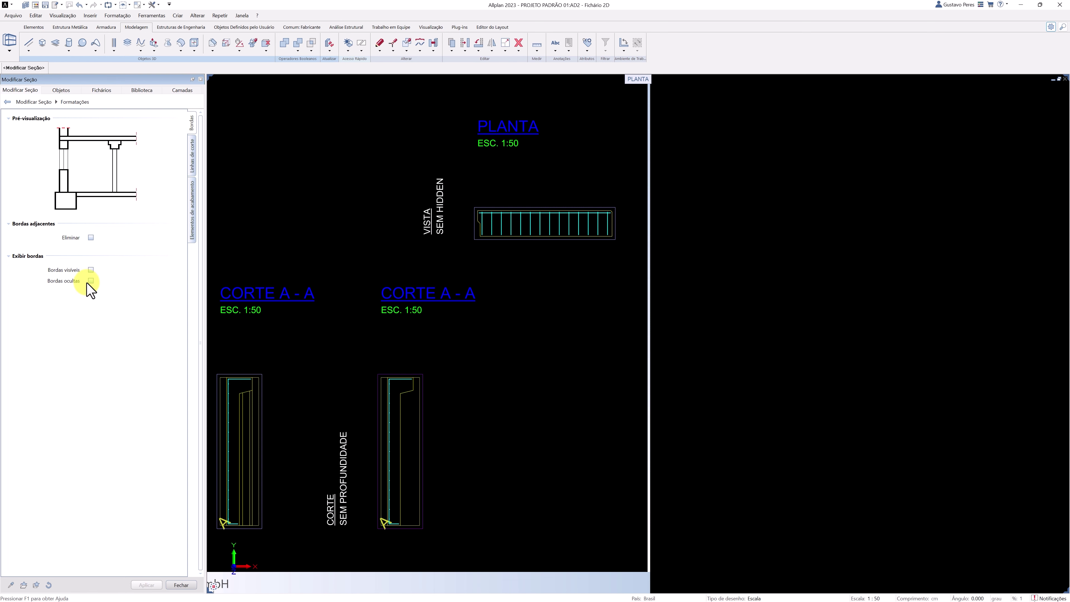
left_click(180, 584)
key("Escape")
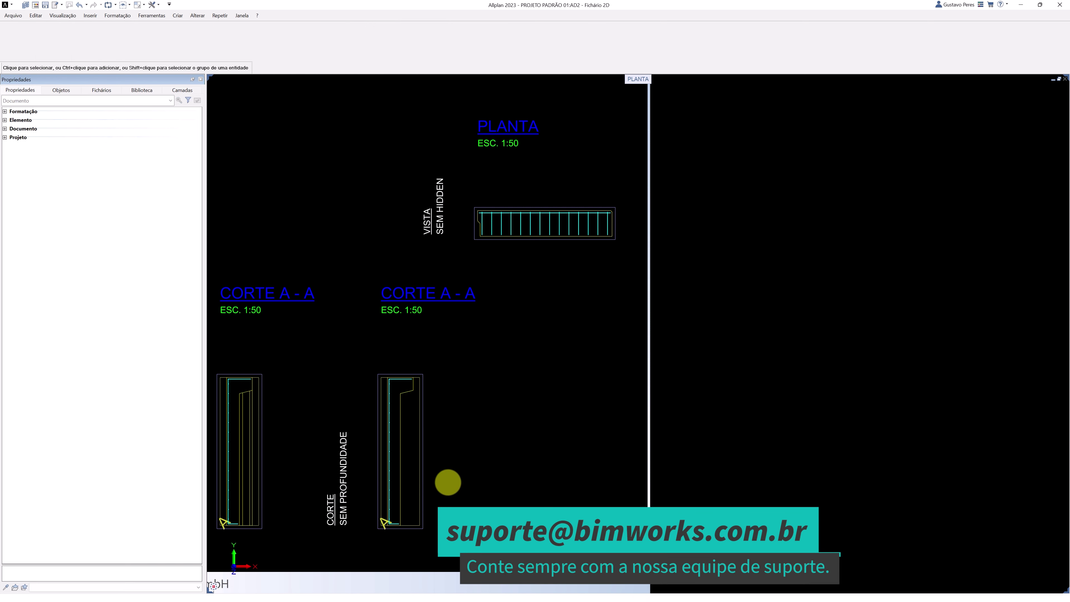